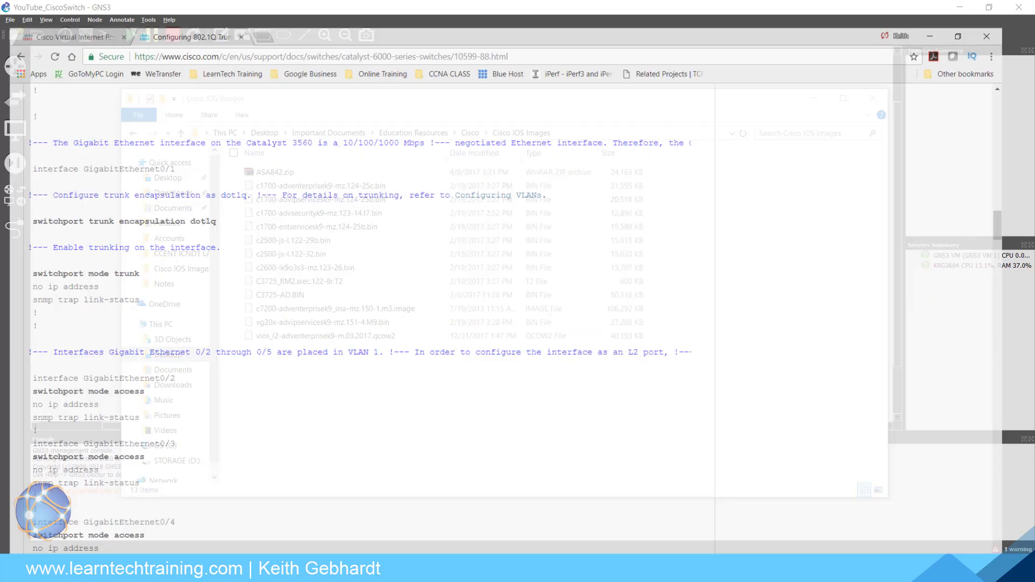
Review the VIRL PE 20 Nodes product page, then minimize Chrome to show the Cisco IOS Images folder
left_click(81, 9)
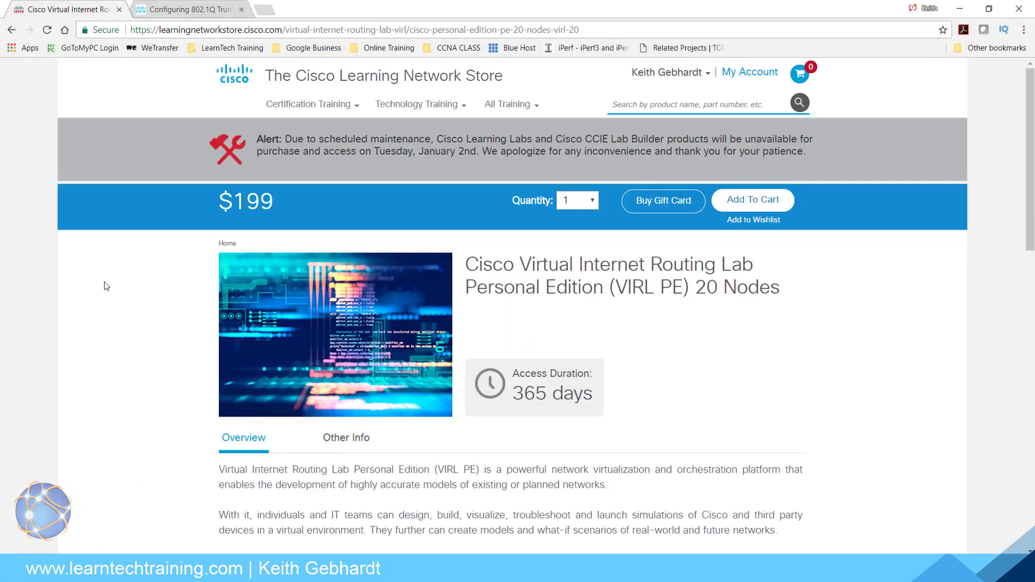
scroll(107, 285, "down", 1)
scroll(124, 281, "up", 1)
left_click(960, 8)
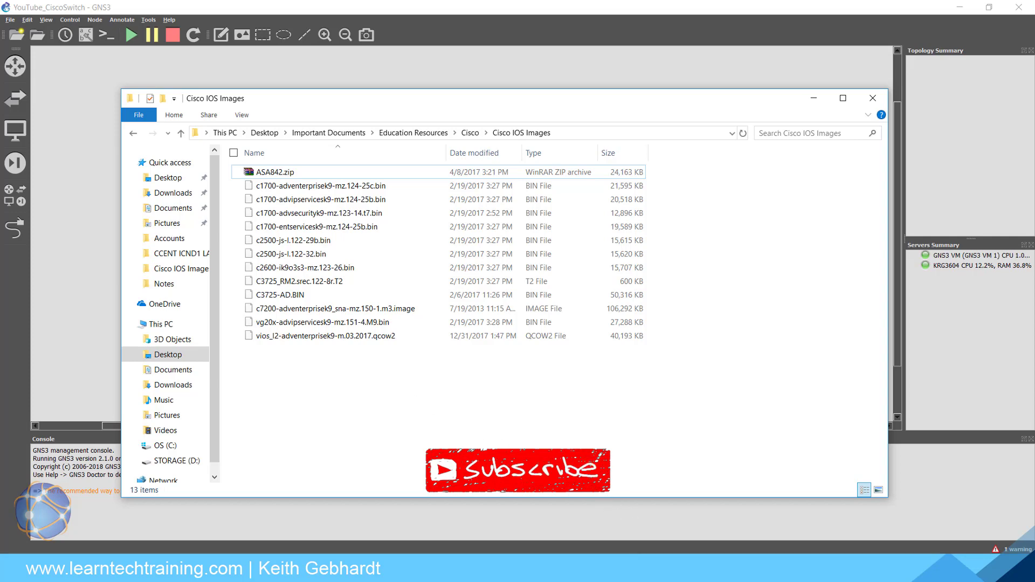
Place a Server-PT in Packet Tracer and browse its TFTP service file list
key("alt+Tab")
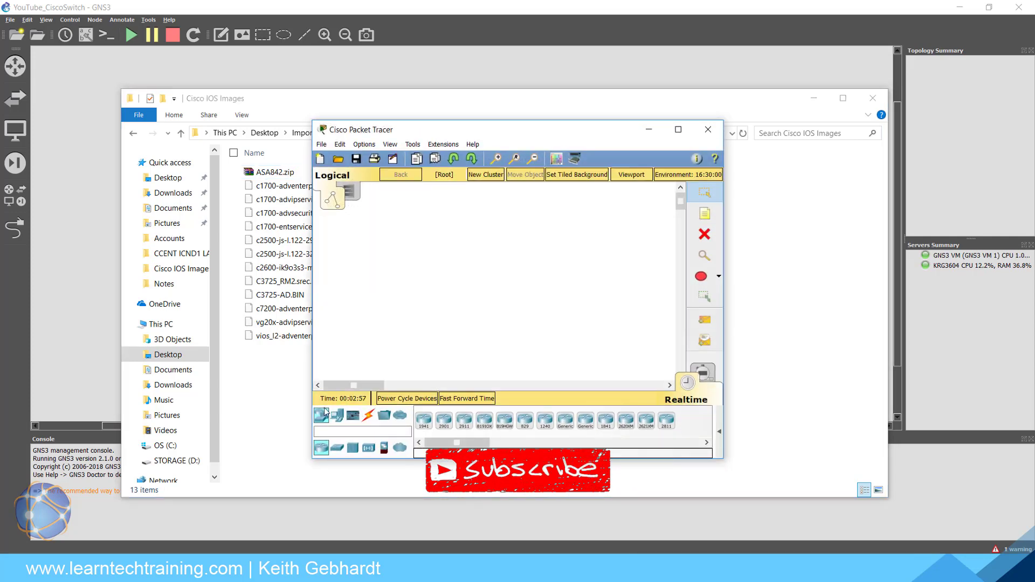
left_click(464, 420)
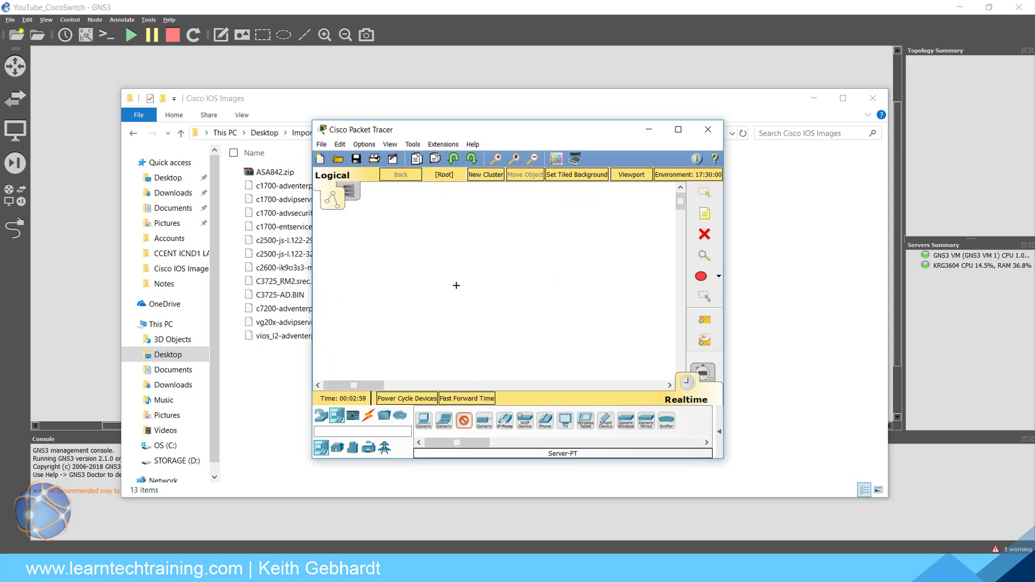
left_click(456, 287)
left_click(459, 298)
left_click(401, 146)
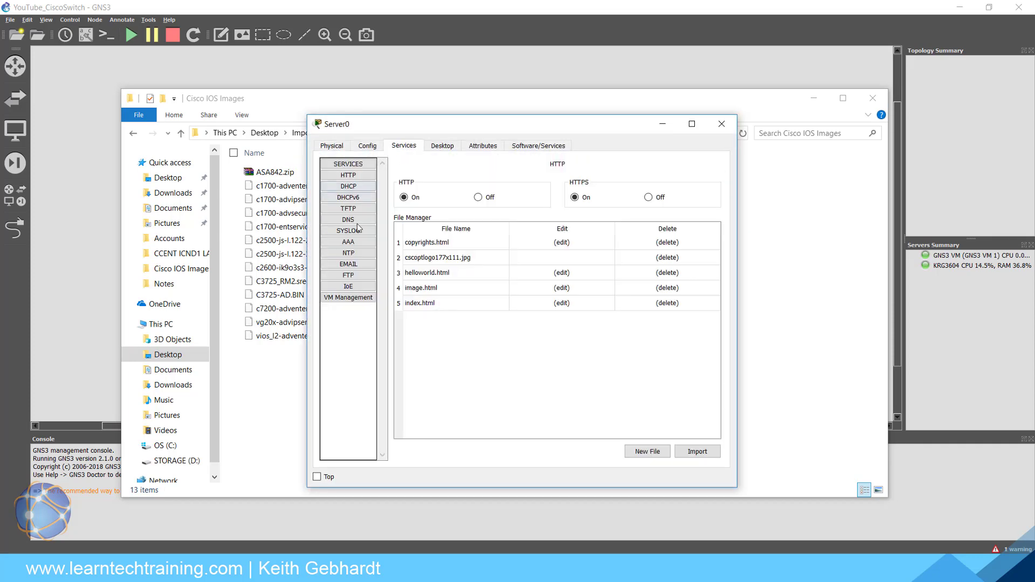
left_click(349, 209)
scroll(509, 355, "down", 5)
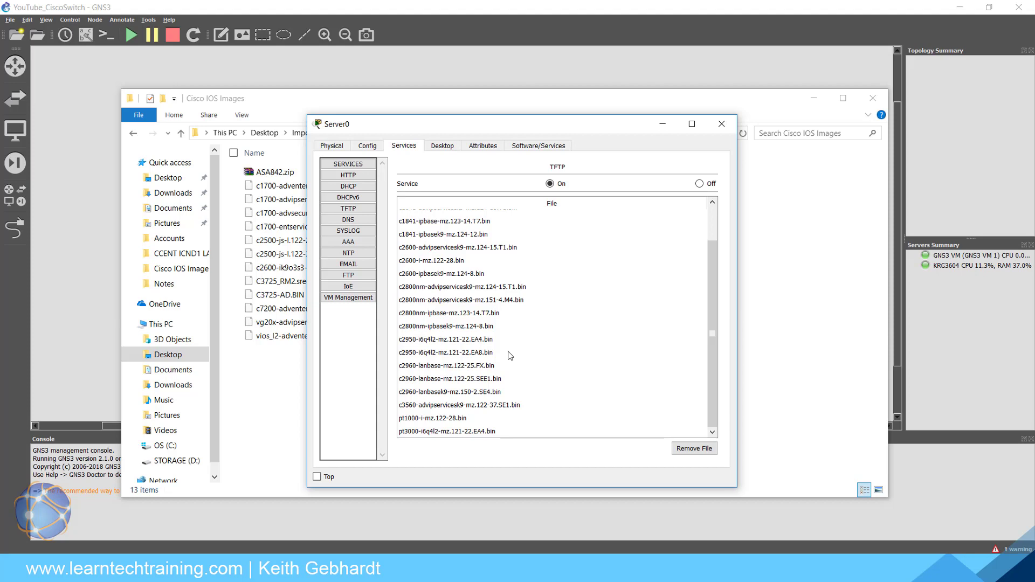
Close the server window and quit Packet Tracer without saving
left_click(722, 124)
left_click(706, 130)
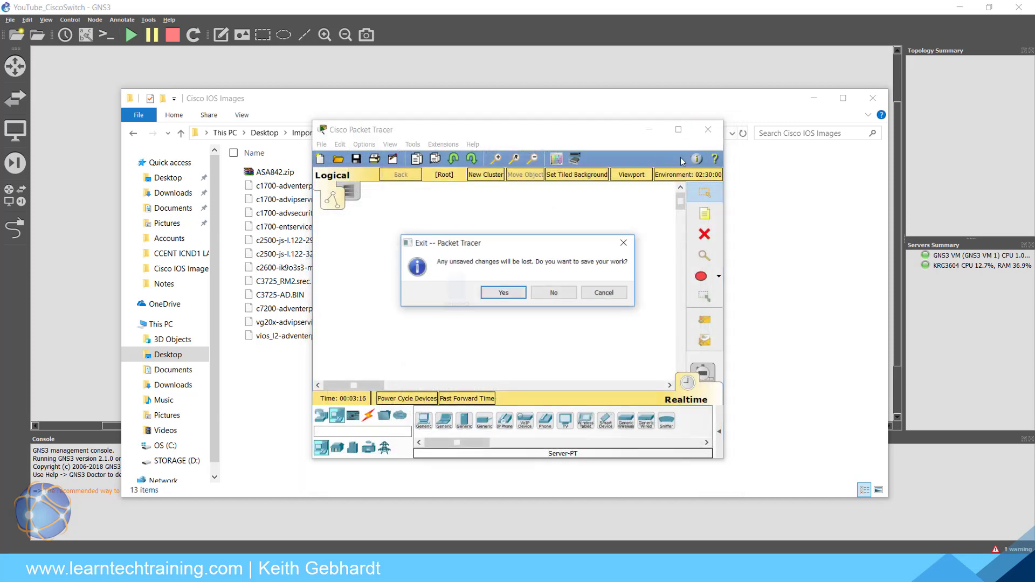
left_click(557, 294)
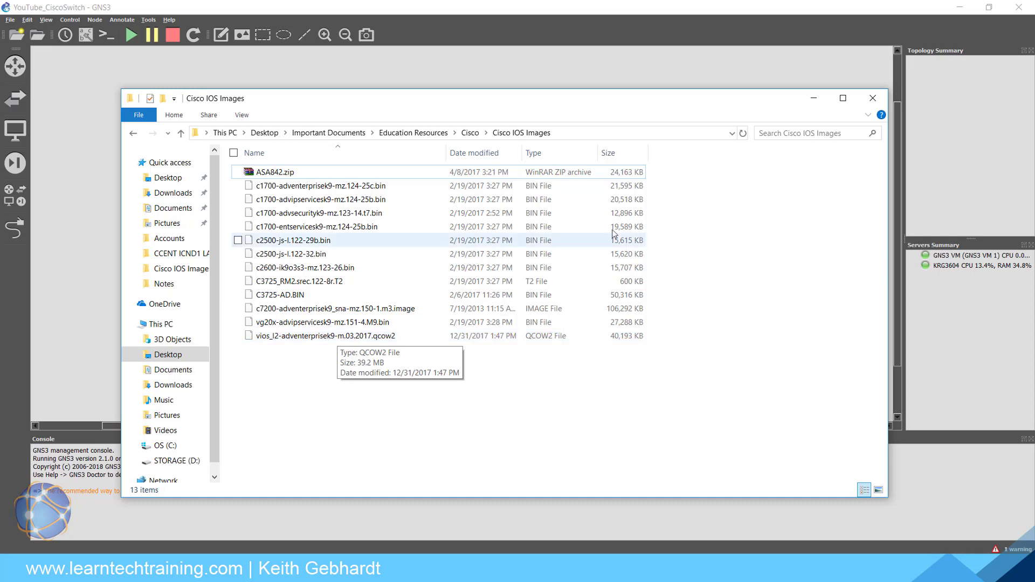
Hide the images folder, then start a new template under Edit > Preferences > Qemu VMs
left_click(814, 97)
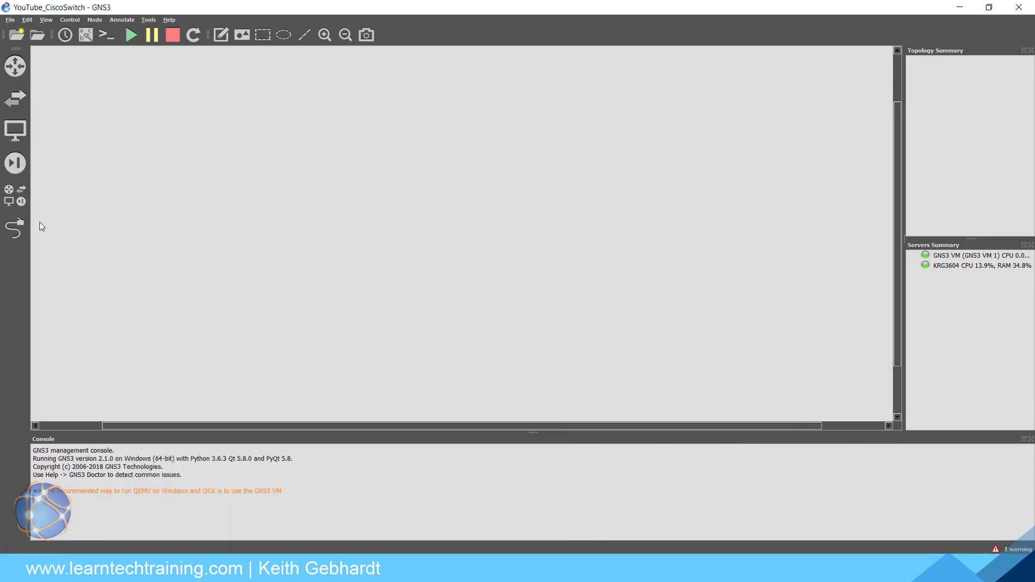
left_click(27, 19)
left_click(65, 74)
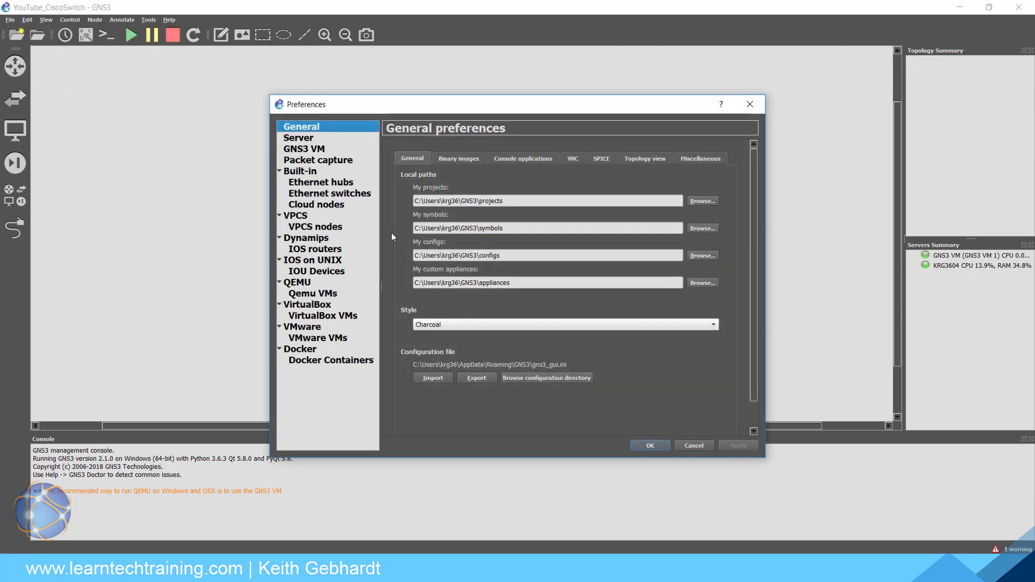
left_click(307, 295)
left_click(533, 419)
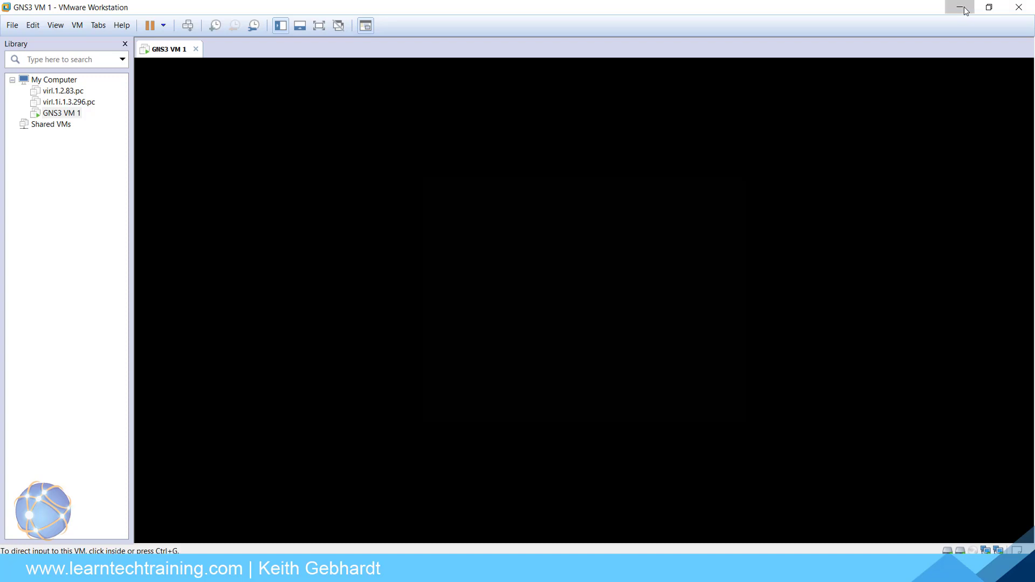
left_click(960, 7)
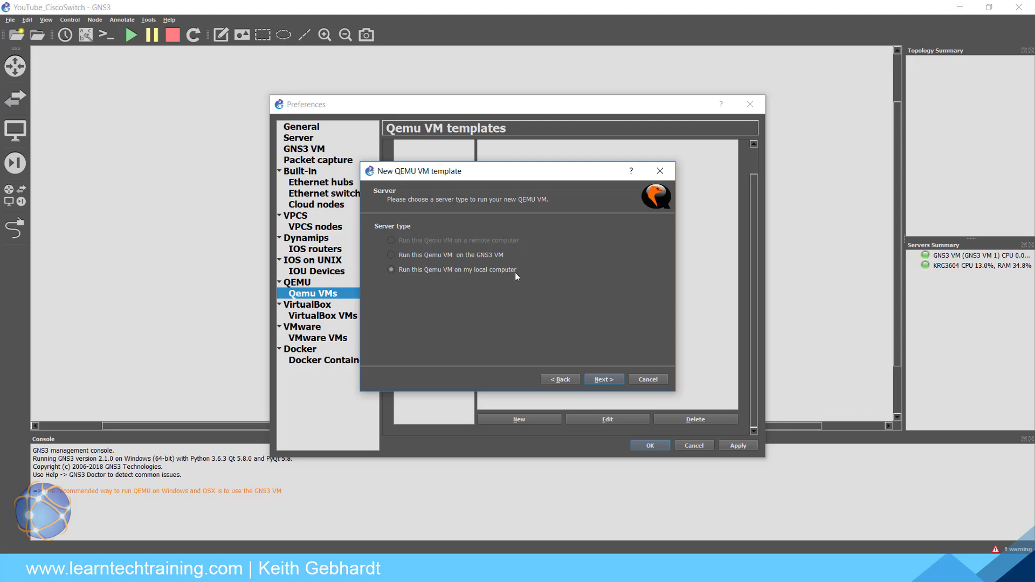
Run the template on the local computer, name it CV_iOS_L2 and give it 512 MB RAM
left_click(601, 381)
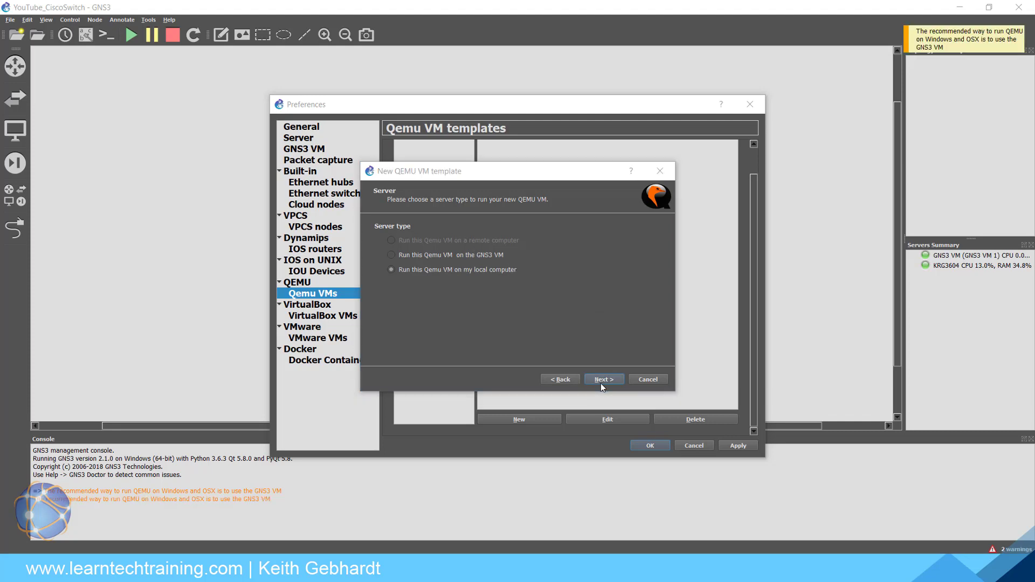
left_click(618, 301)
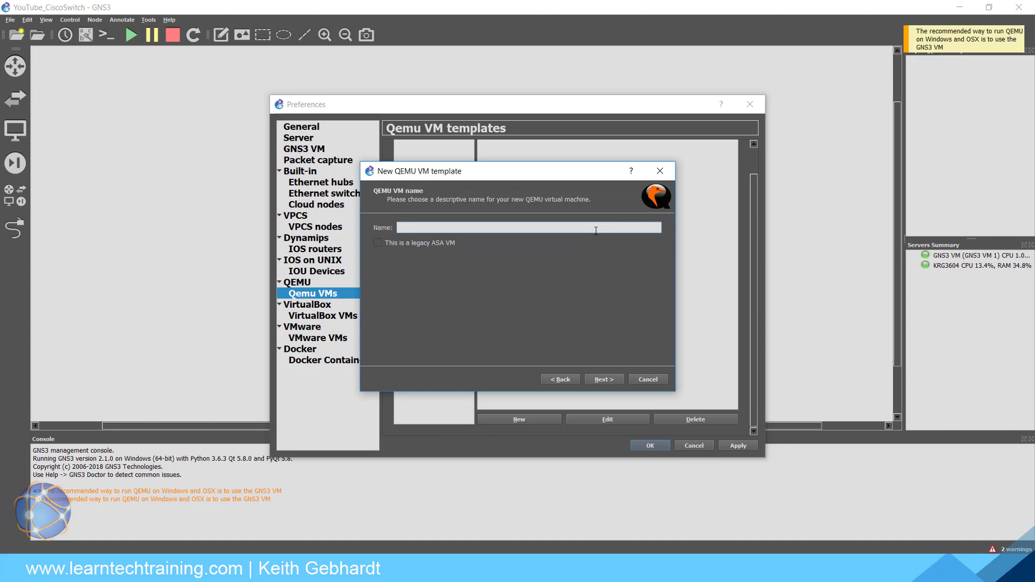
type("CV")
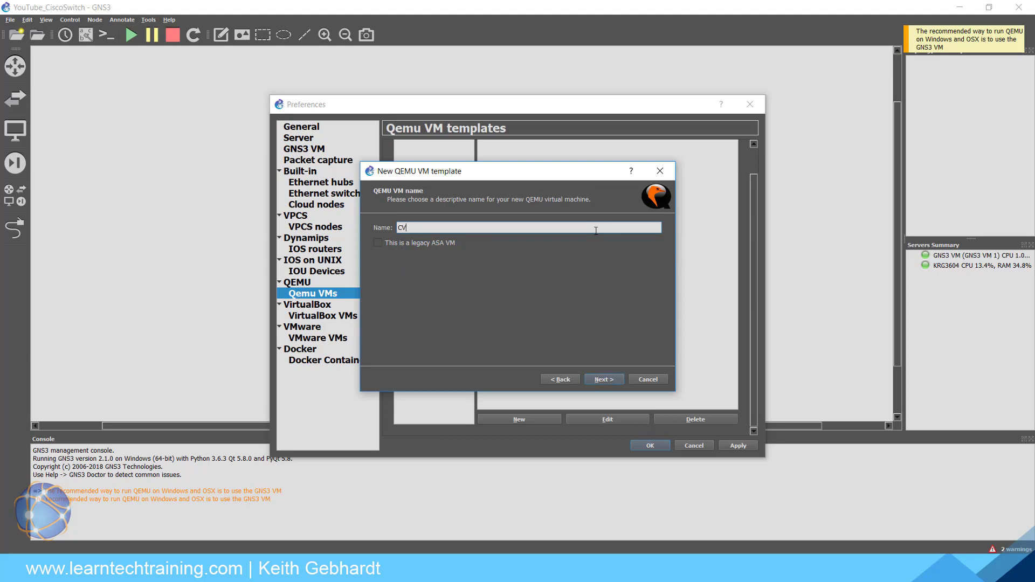
type("_iOS_L2")
left_click(610, 381)
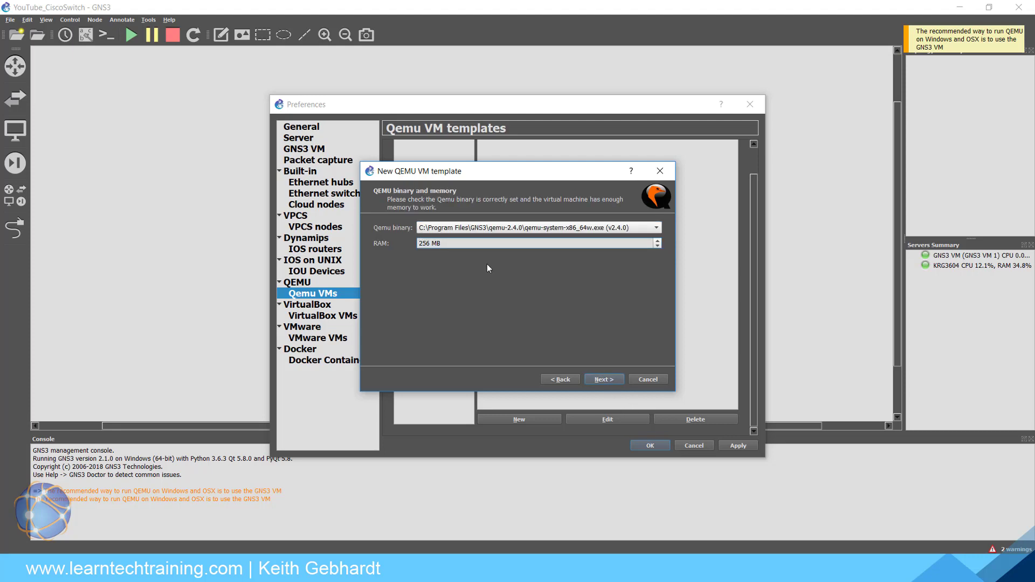
key("BackSpace")
key("BackSpace")
key("BackSpace")
type("512")
left_click(606, 381)
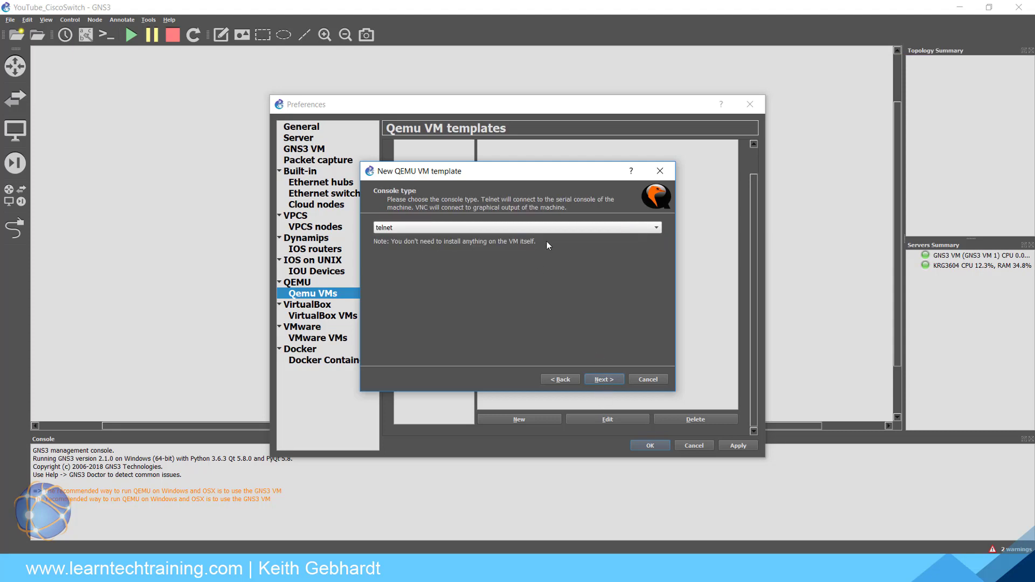
Keep telnet and use vios_l2-adventerprisek9-m.03.2017.qcow2 as the disk image, copied to the images folder
left_click(601, 379)
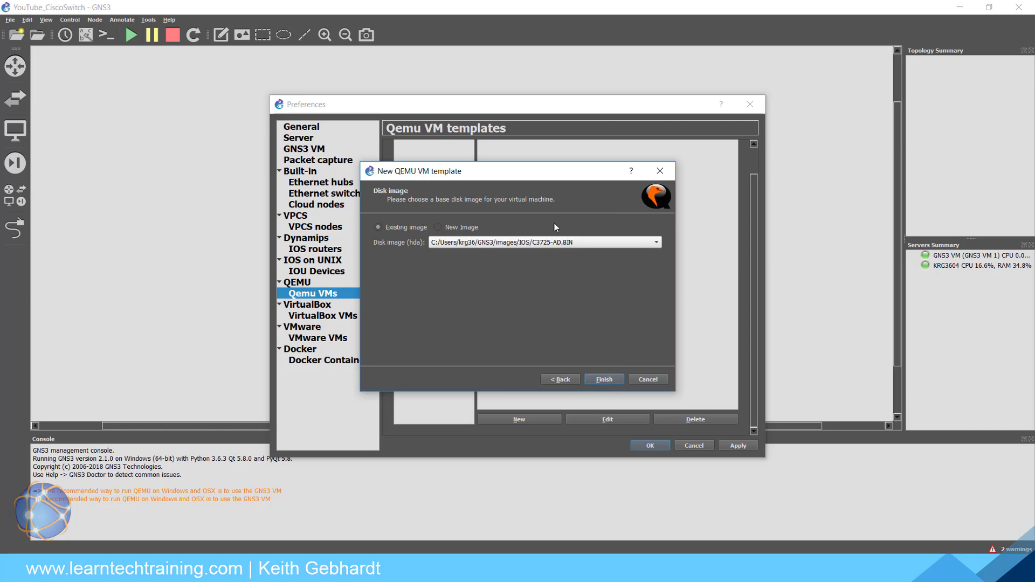
left_click(439, 228)
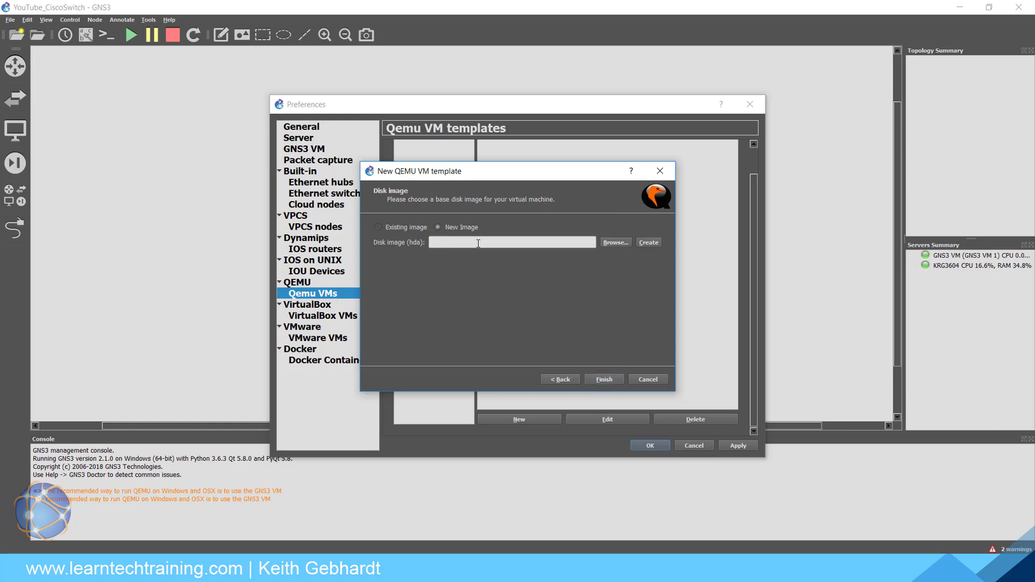
left_click(620, 240)
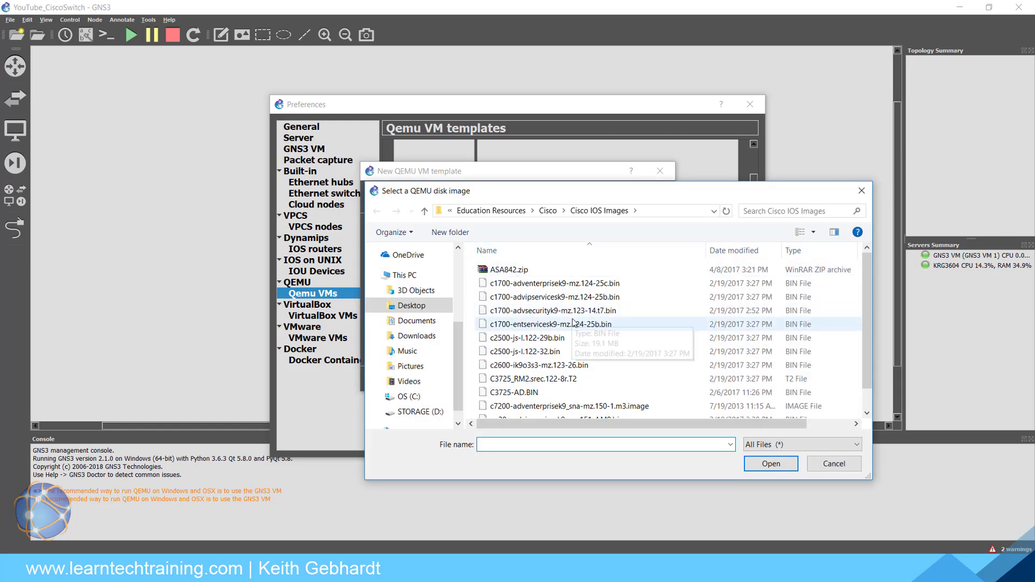
scroll(593, 296, "down", 1)
left_click(620, 411)
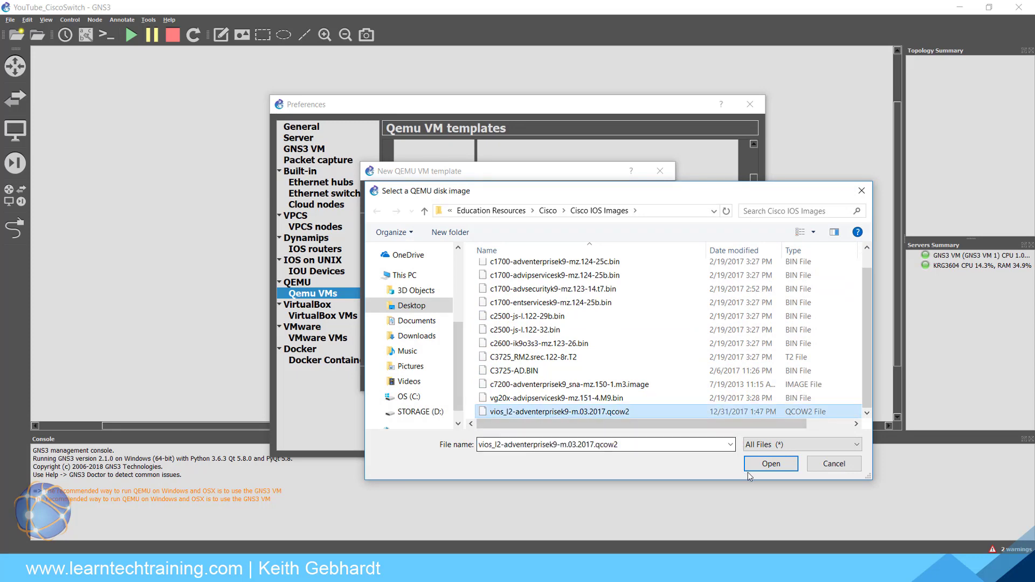
left_click(771, 464)
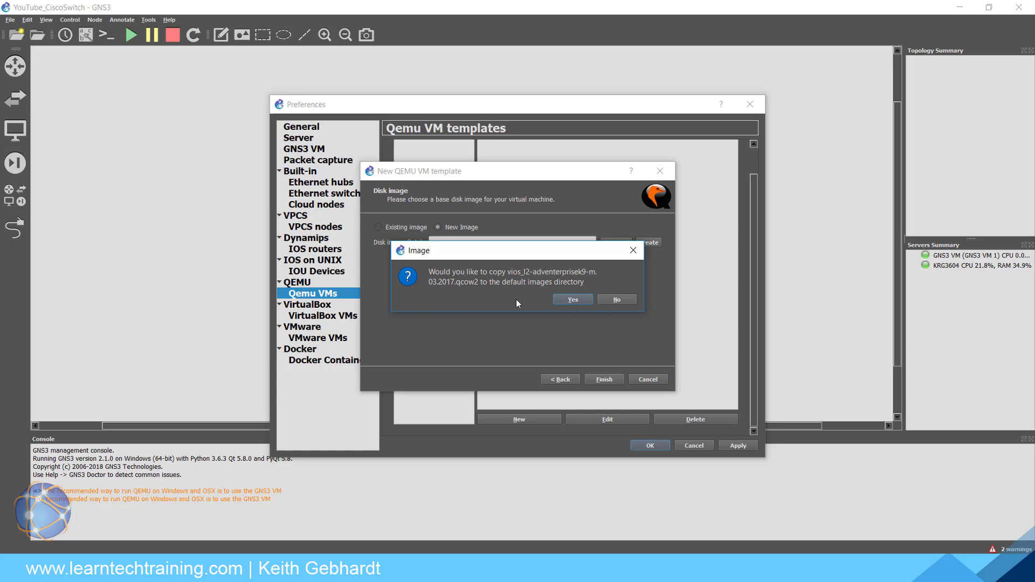
key("Return")
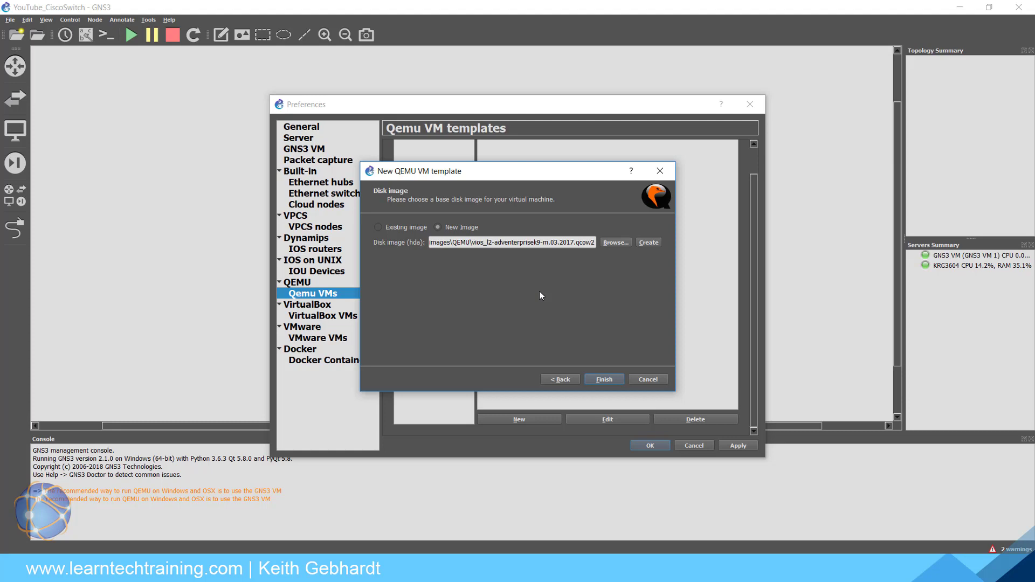
Finish the wizard and select the new CV_iOS_L2 template in the QEMU VM list
left_click(609, 379)
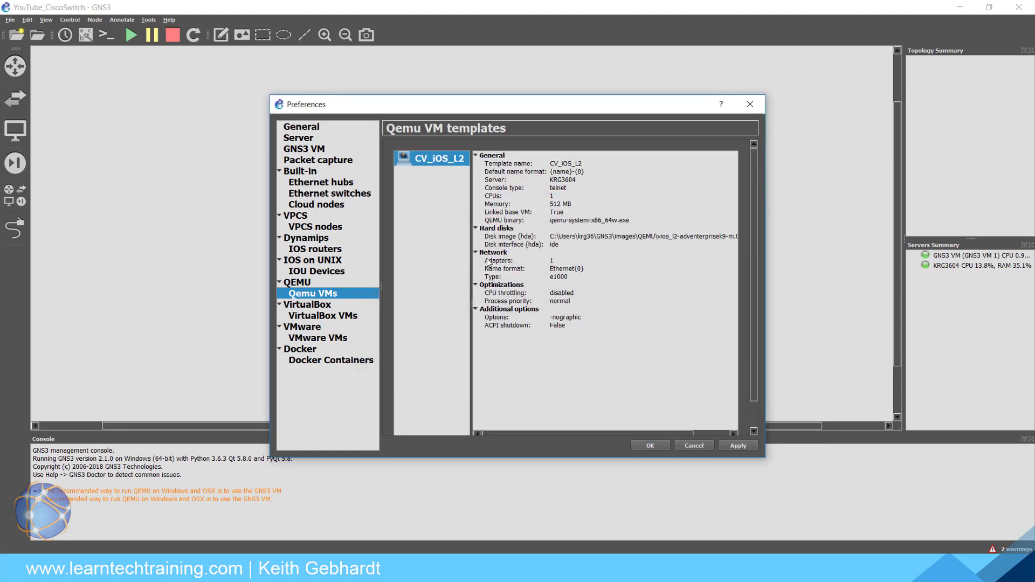
scroll(539, 324, "down", 1)
scroll(597, 398, "up", 1)
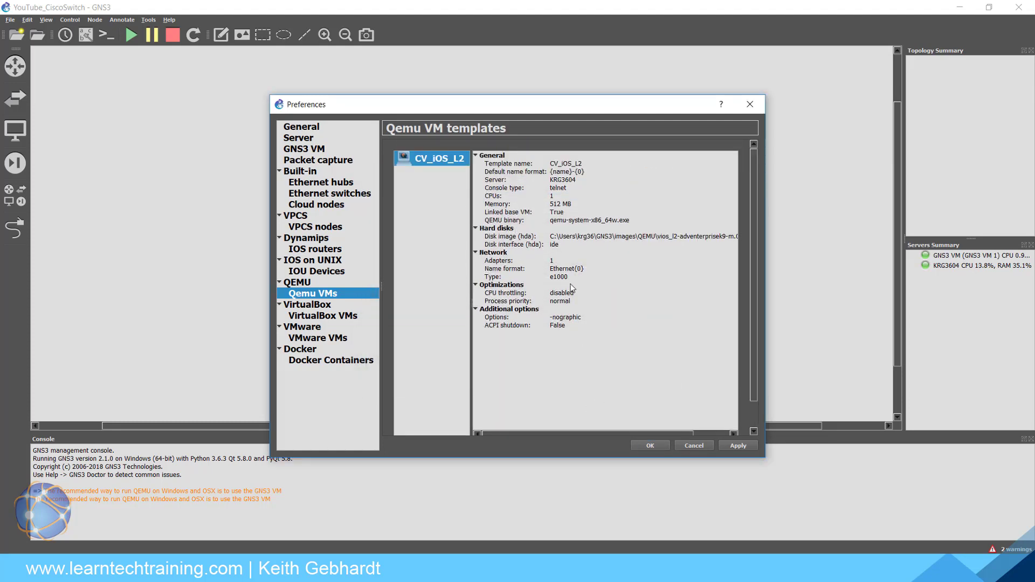
left_click(412, 170)
left_click(434, 161)
scroll(614, 389, "down", 1)
Edit the CV_iOS_L2 template and set its symbol to multilayer_switch
left_click(603, 418)
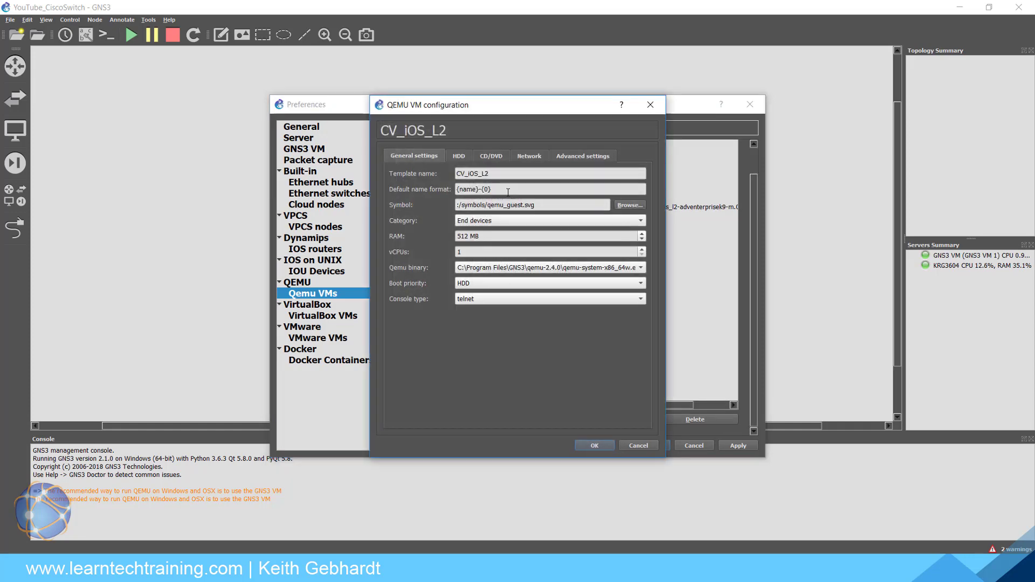
left_click(628, 206)
scroll(545, 286, "down", 10)
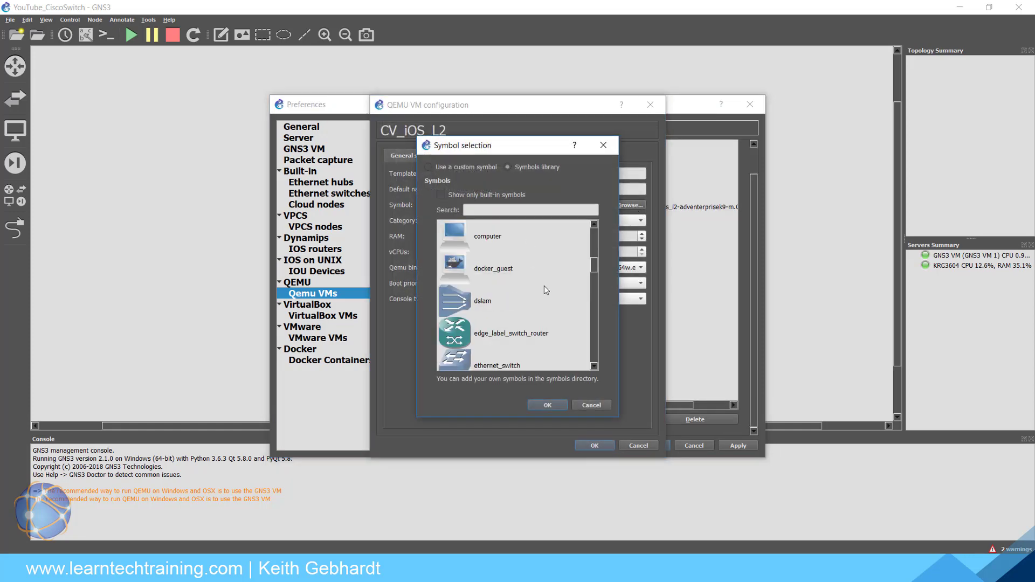
scroll(522, 289, "down", 2)
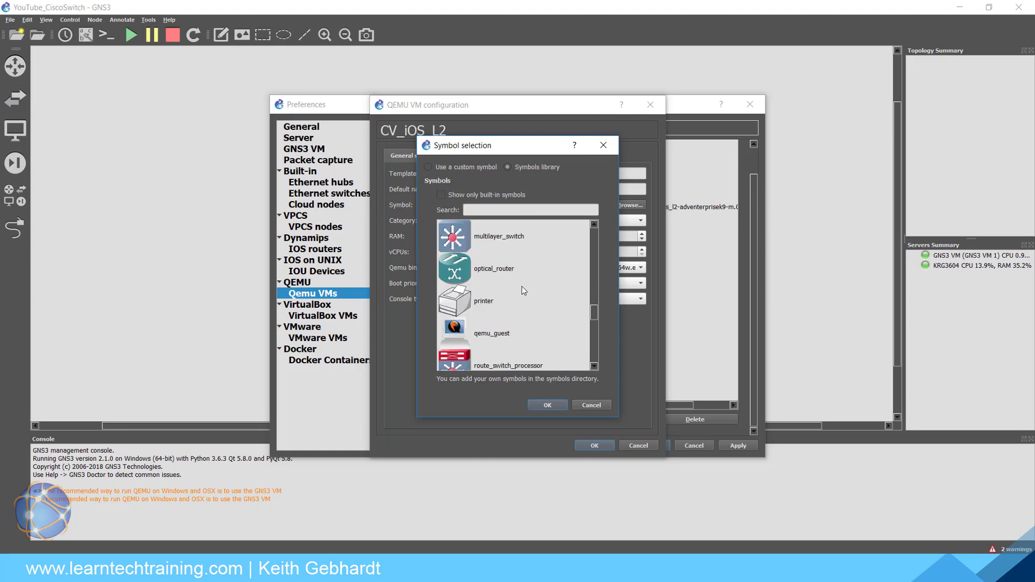
scroll(521, 286, "up", 1)
left_click(491, 334)
left_click(539, 404)
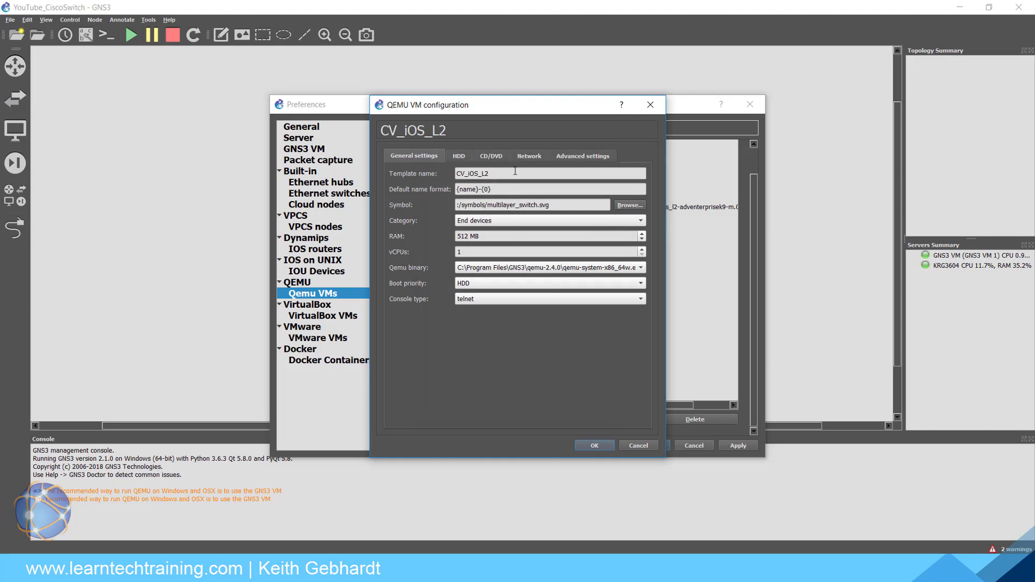
Set 16 network adapters with name format Gi0\{0} and save the preferences
left_click(531, 157)
left_click(475, 173)
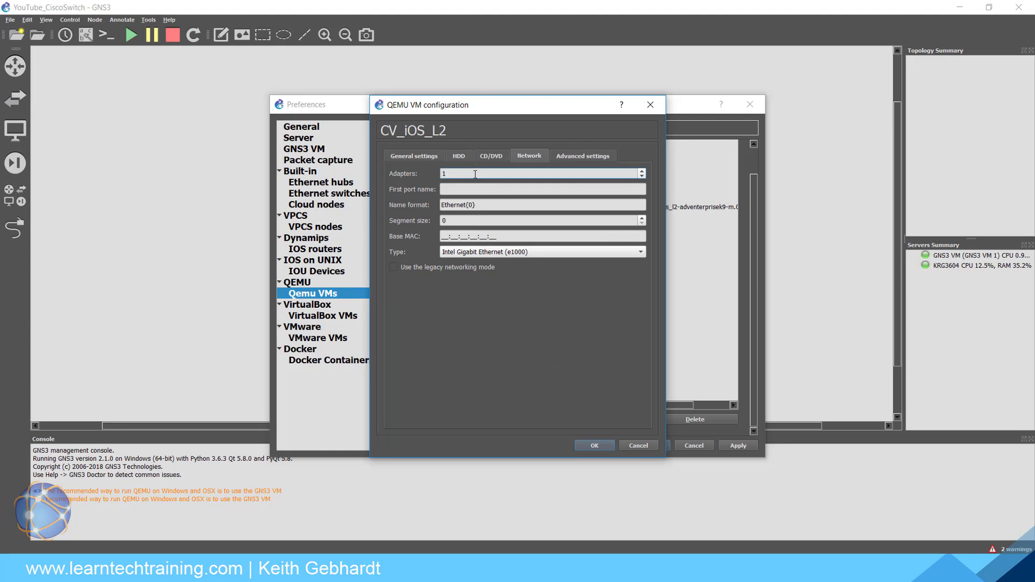
type("6")
left_click_drag(467, 204, 416, 205)
type("Gi0")
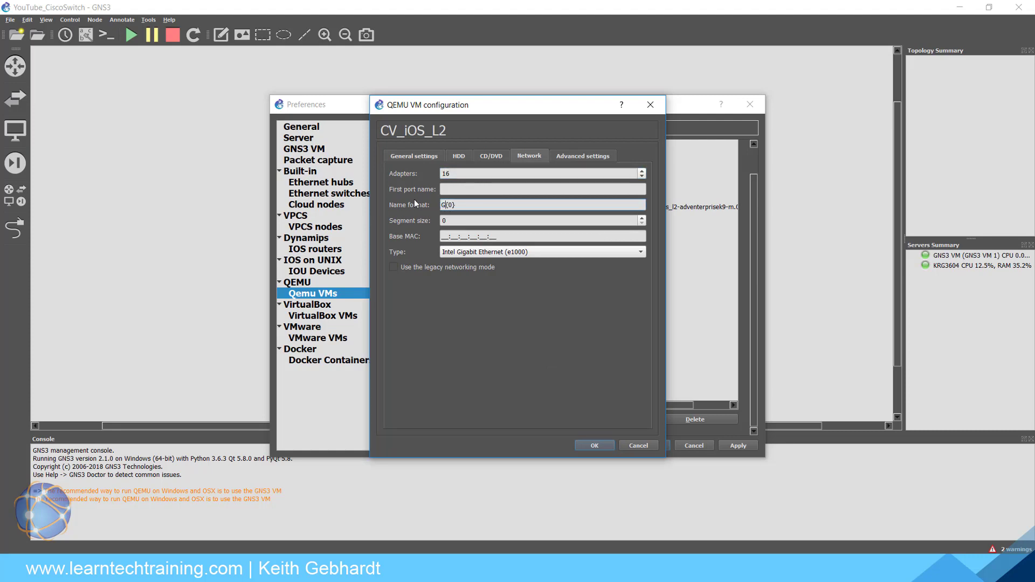
type("\\")
left_click_drag(465, 205, 455, 205)
left_click(595, 444)
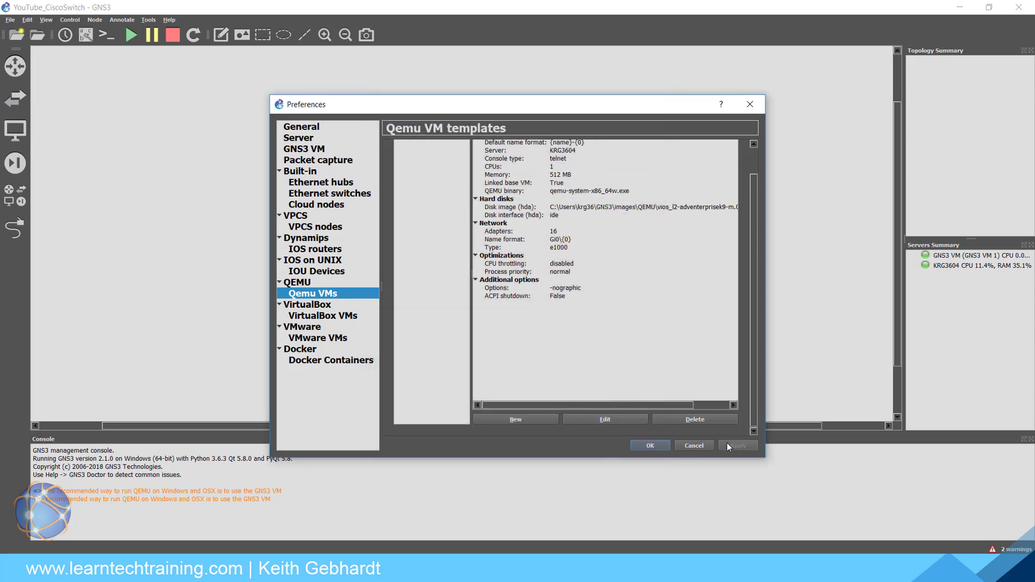
left_click(650, 446)
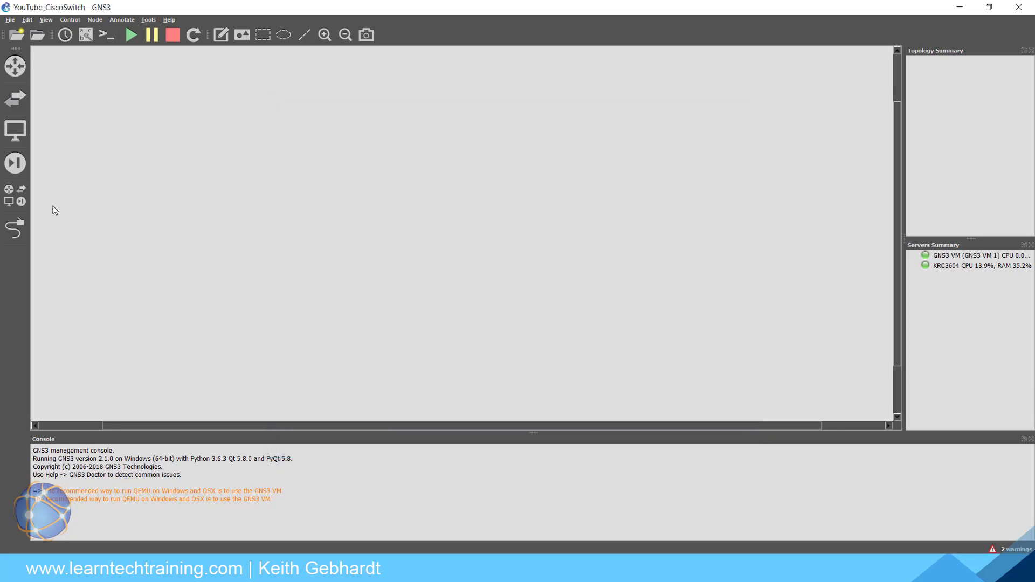
Place a CV_IOS_L2 switch from the device list onto the canvas centre
left_click(14, 195)
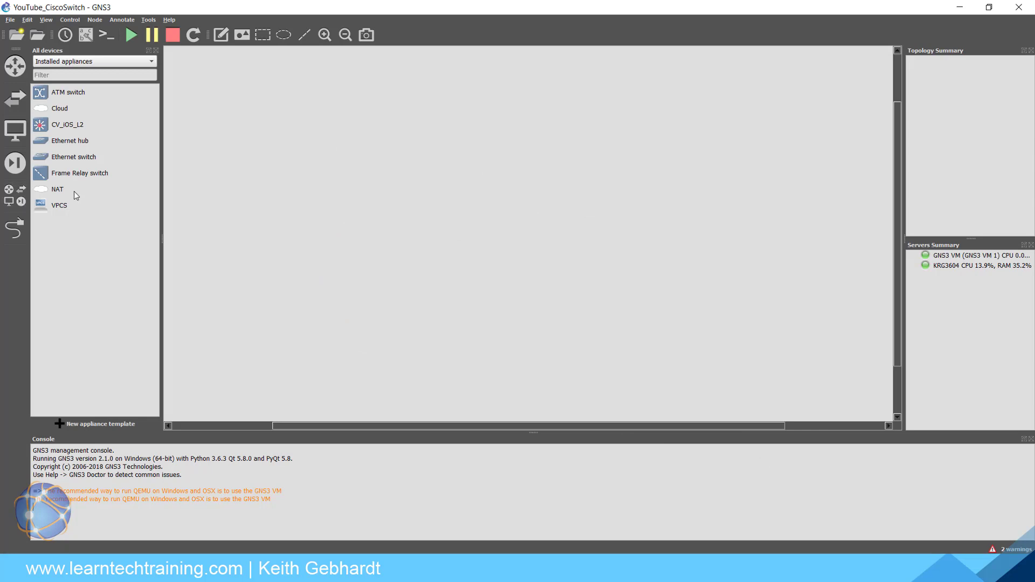
left_click(55, 160)
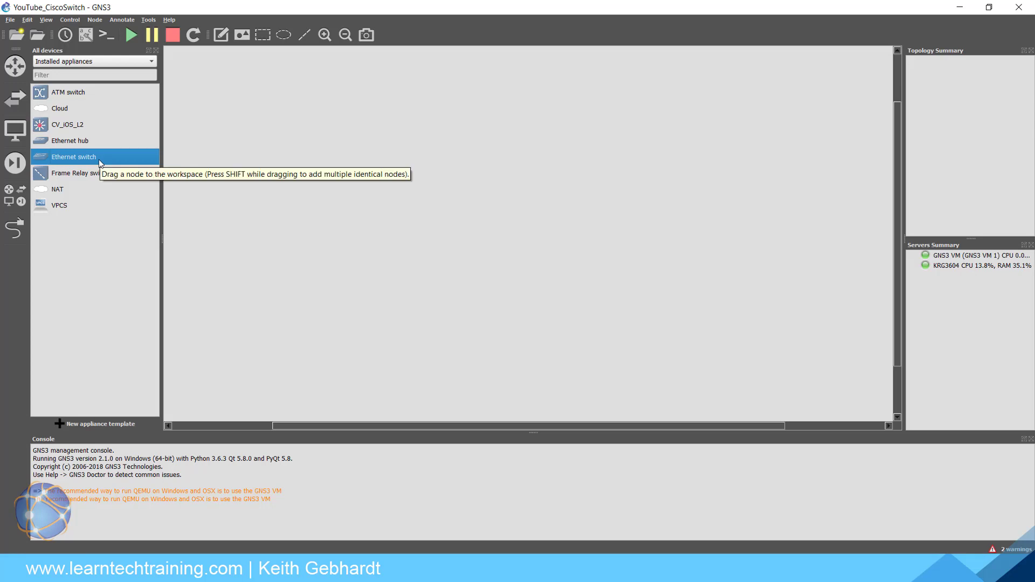
left_click(66, 127)
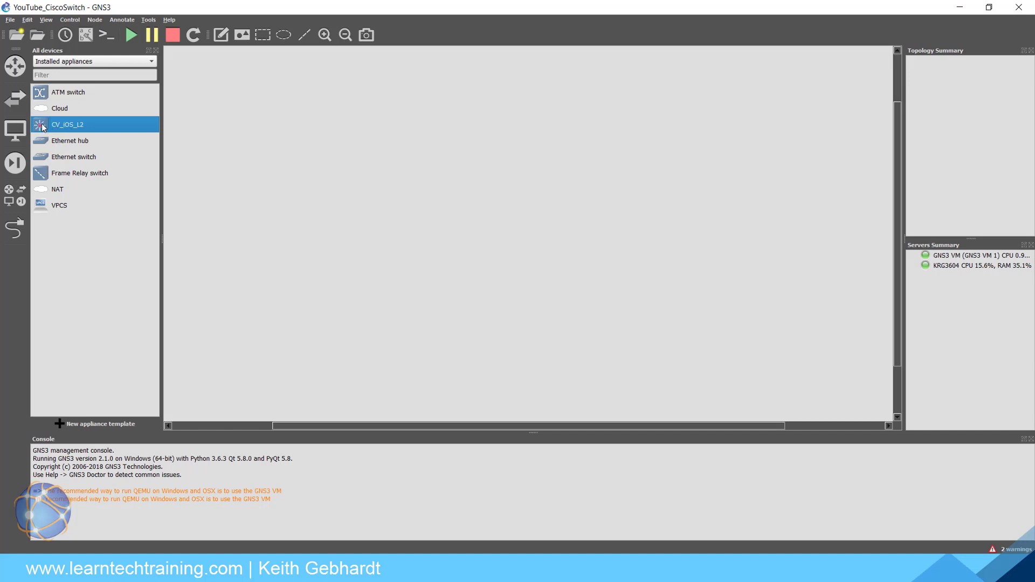
left_click_drag(45, 130, 492, 228)
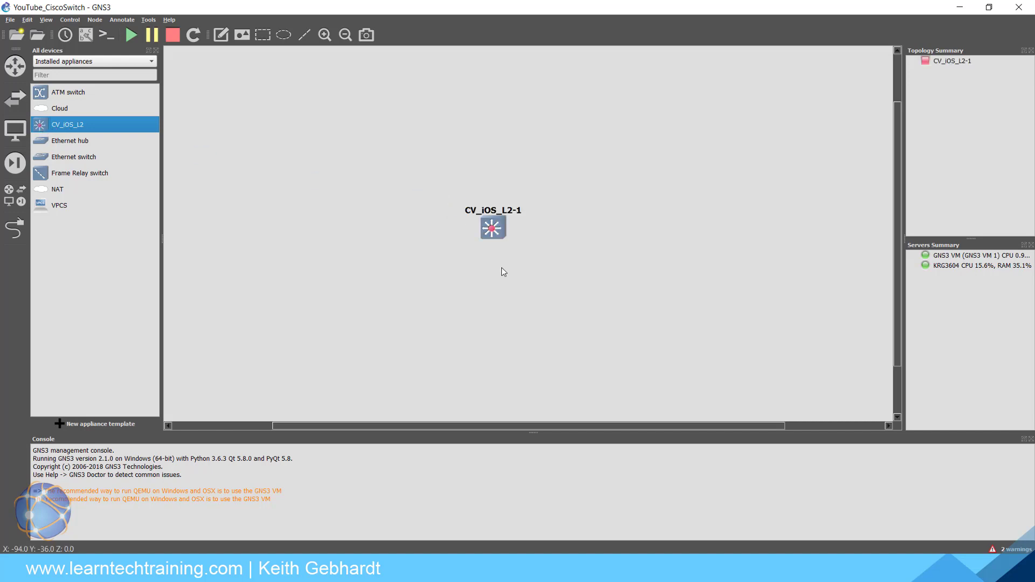
Start the CV_iOS_L2-1 node and open its console
right_click(498, 227)
left_click(539, 347)
right_click(504, 233)
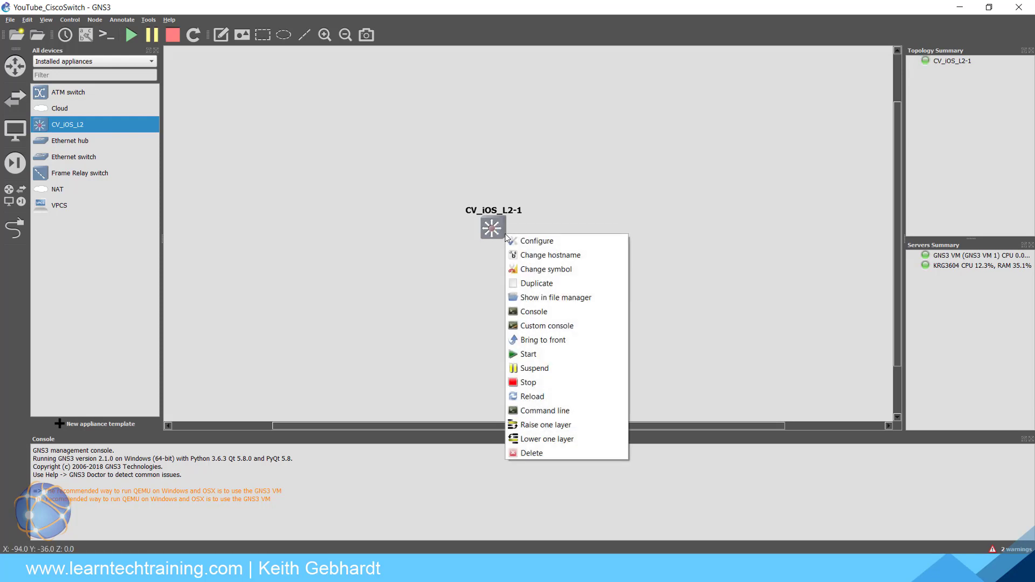
left_click(539, 315)
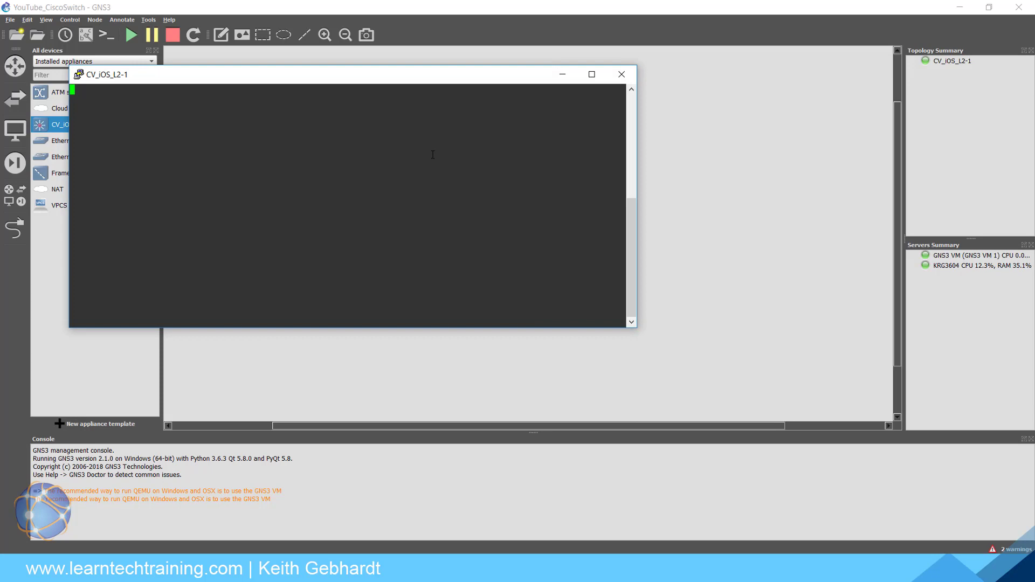
Reposition the console, enter privileged mode with en, and run sh int status
left_click_drag(390, 82, 496, 114)
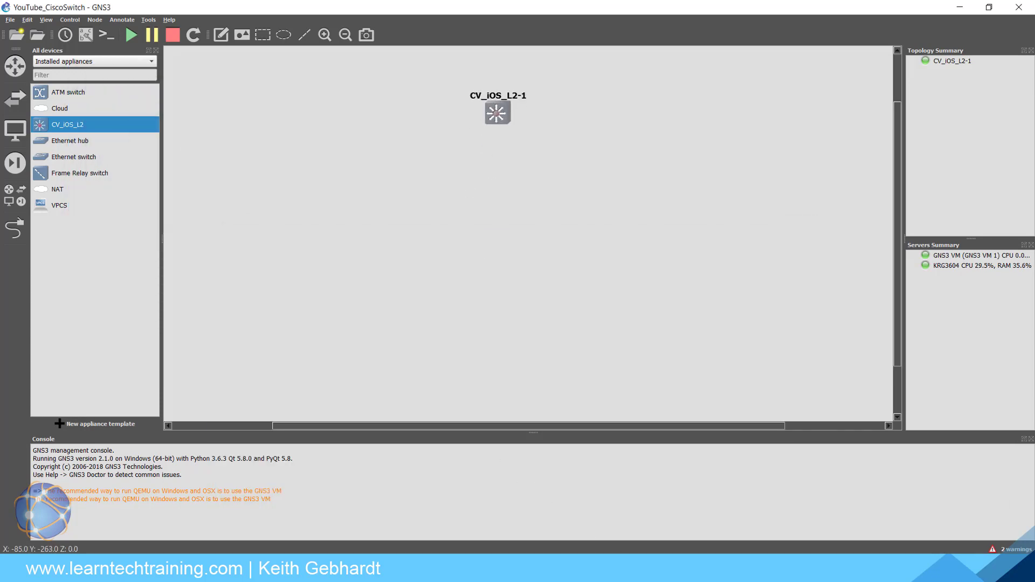
key("alt+Tab")
left_click_drag(526, 249, 543, 168)
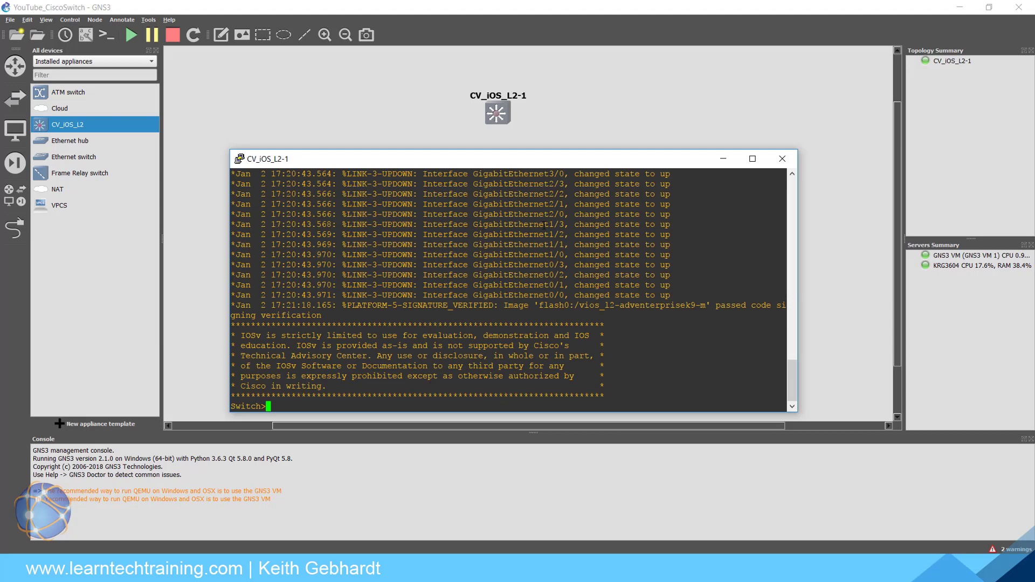
type("en")
key("Return")
key("Return")
key("Return")
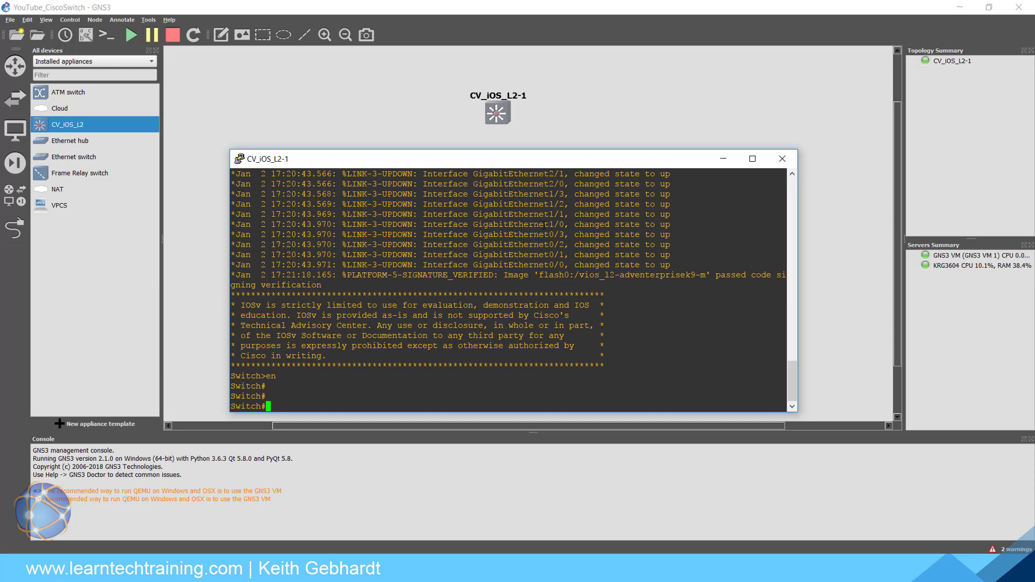
type("sh int status")
key("Return")
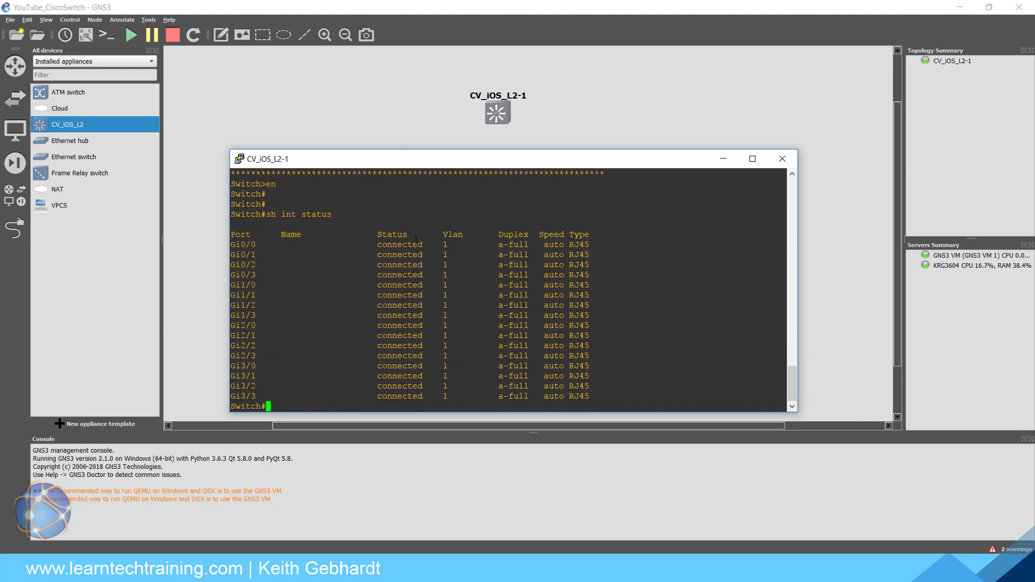
Add an Ethernet switch to the canvas on the default server
left_click(498, 119)
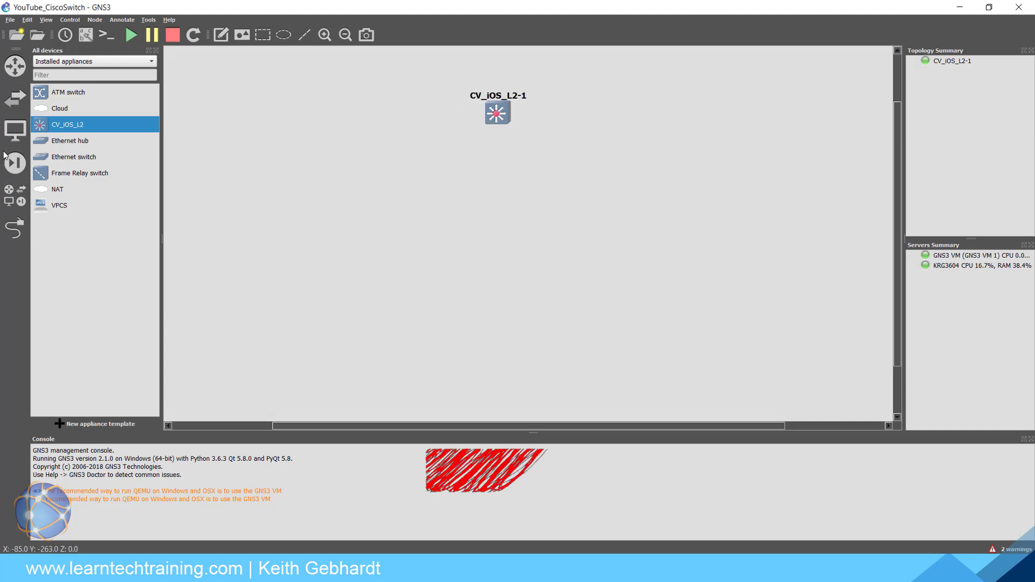
left_click_drag(60, 157, 661, 120)
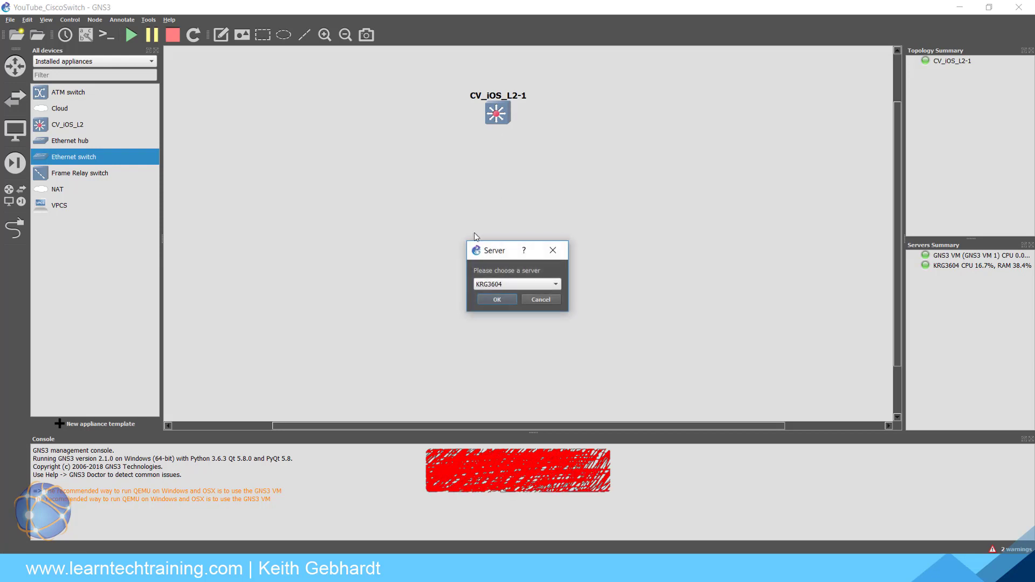
left_click(498, 300)
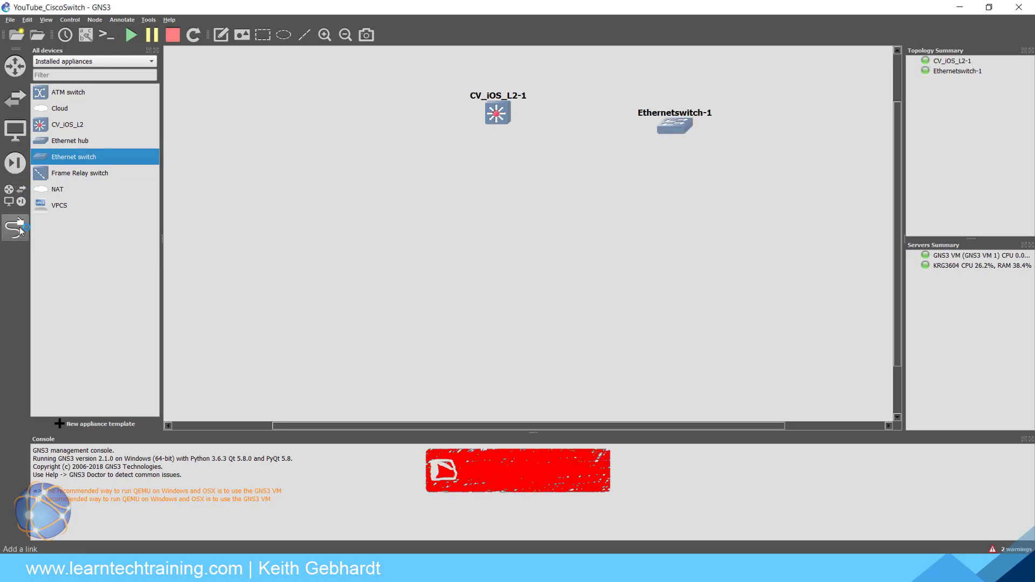
Link CV_iOS_L2-1 Gi0\0 to Ethernetswitch-1 Ethernet0, then stop linking
left_click(15, 227)
left_click(497, 115)
left_click(534, 127)
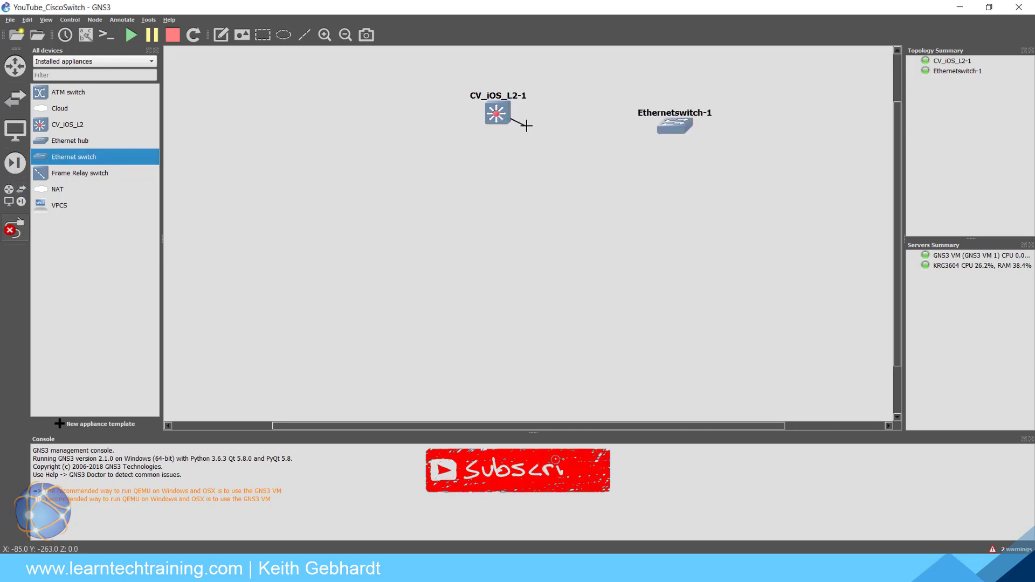
left_click(674, 130)
left_click(676, 131)
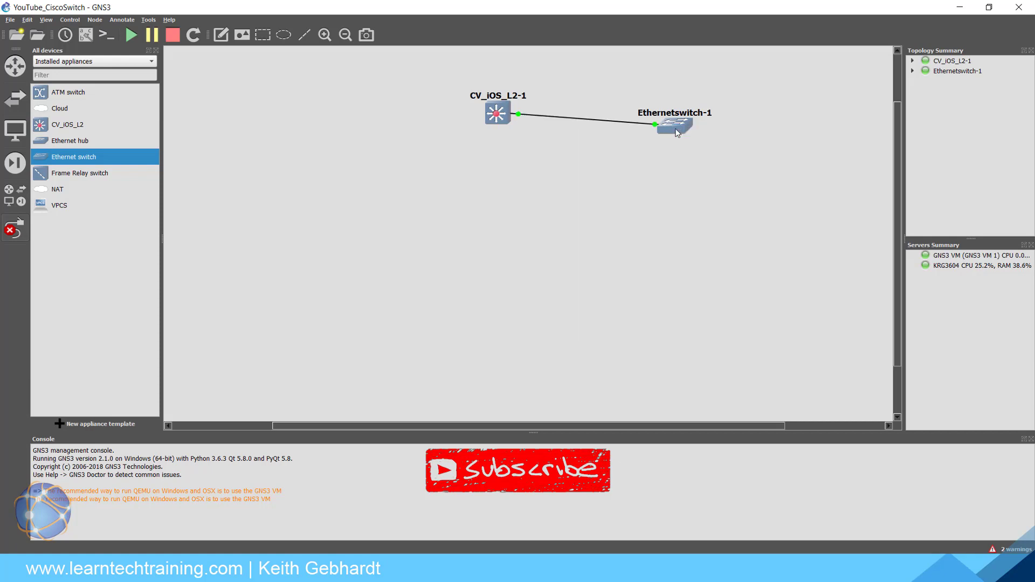
left_click(504, 118)
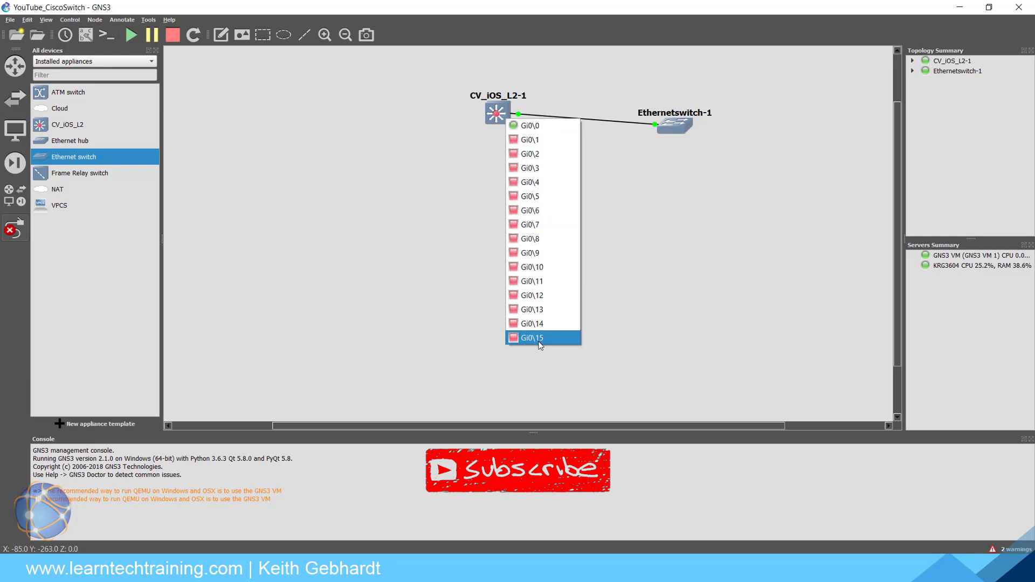
left_click(456, 151)
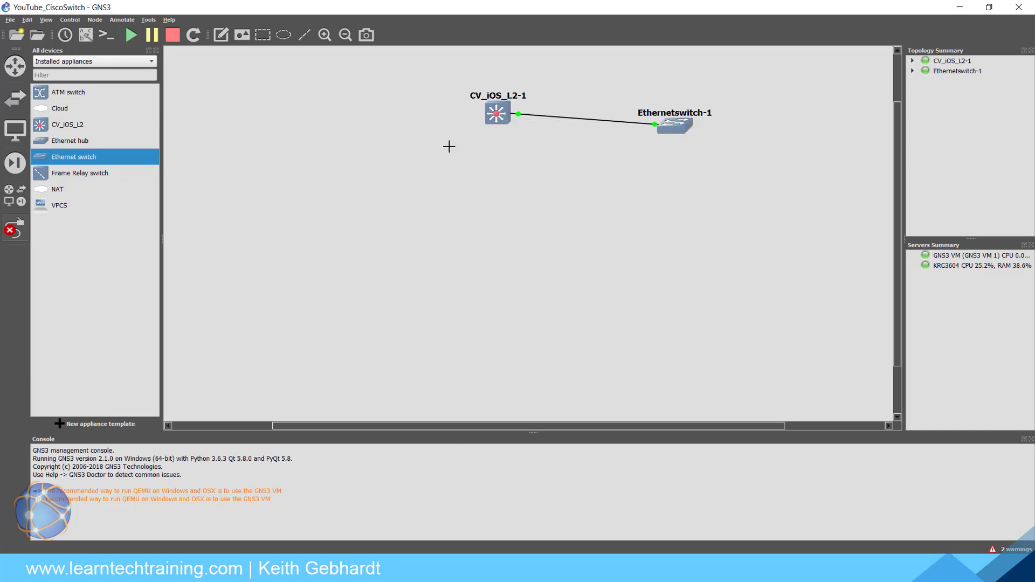
Highlight the Gi0/0–Gi0/3 rows, then run sh int status mod 3 in the console
right_click(453, 193)
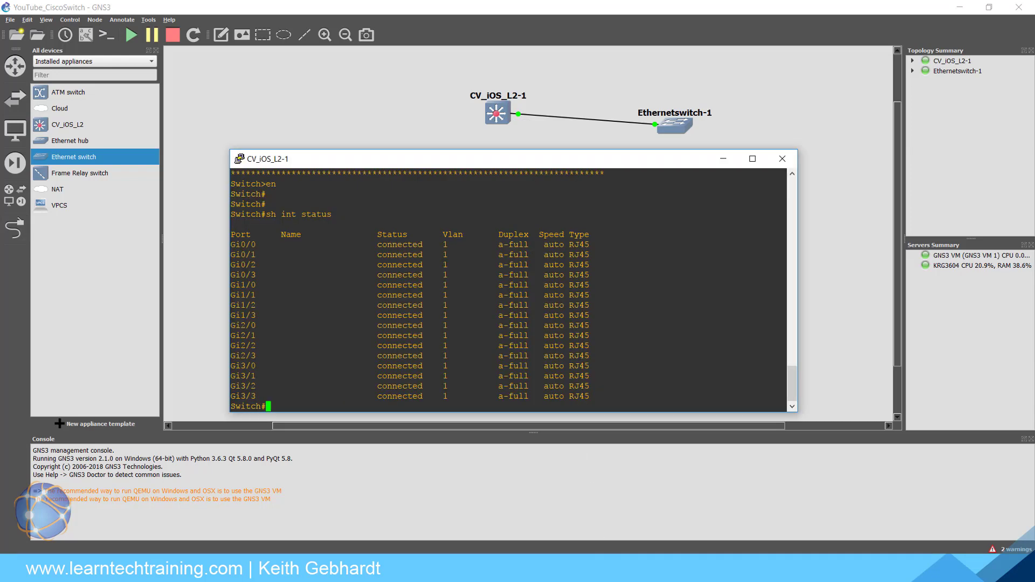
left_click_drag(262, 277, 205, 244)
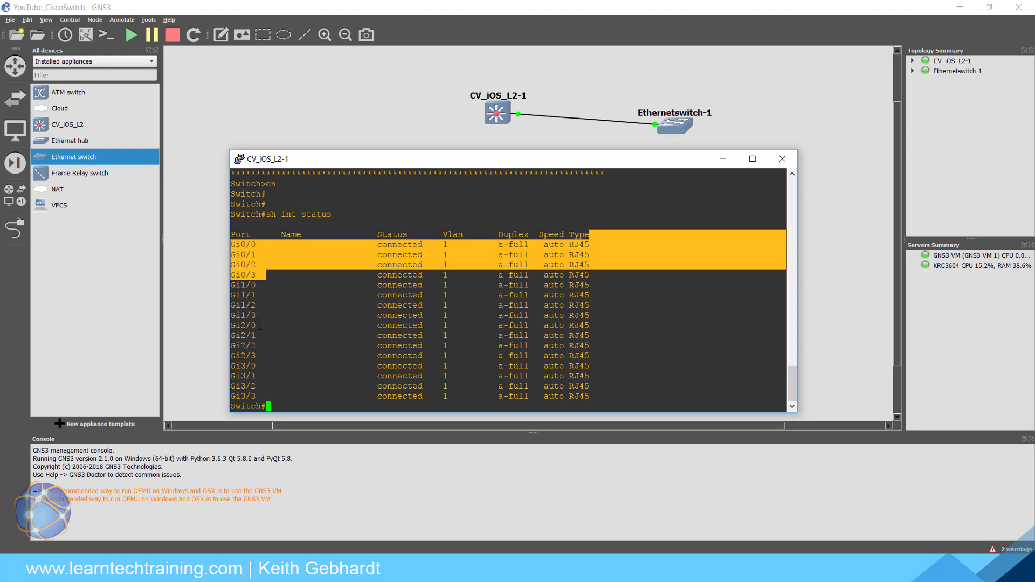
left_click(294, 403)
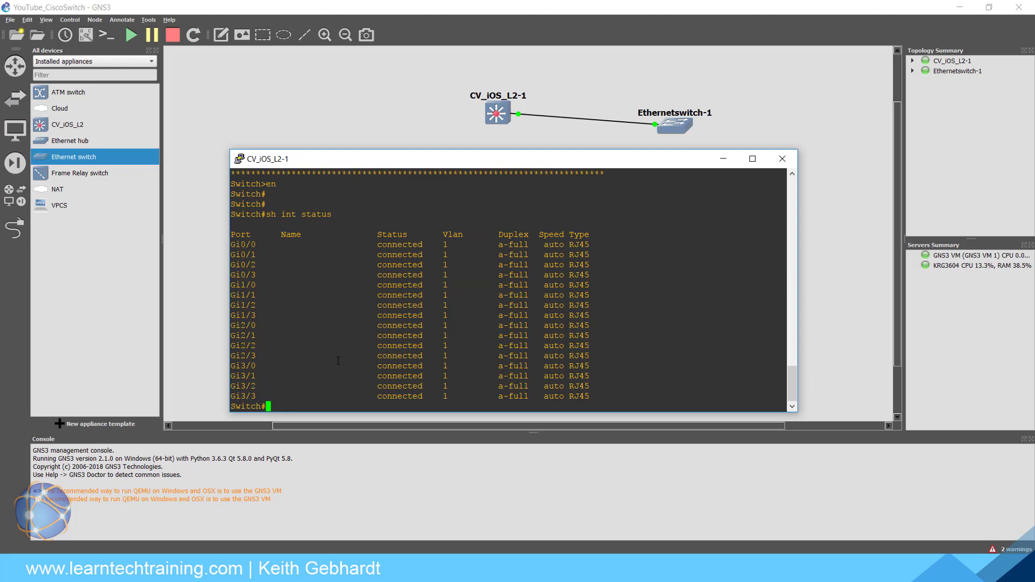
type("sh int status")
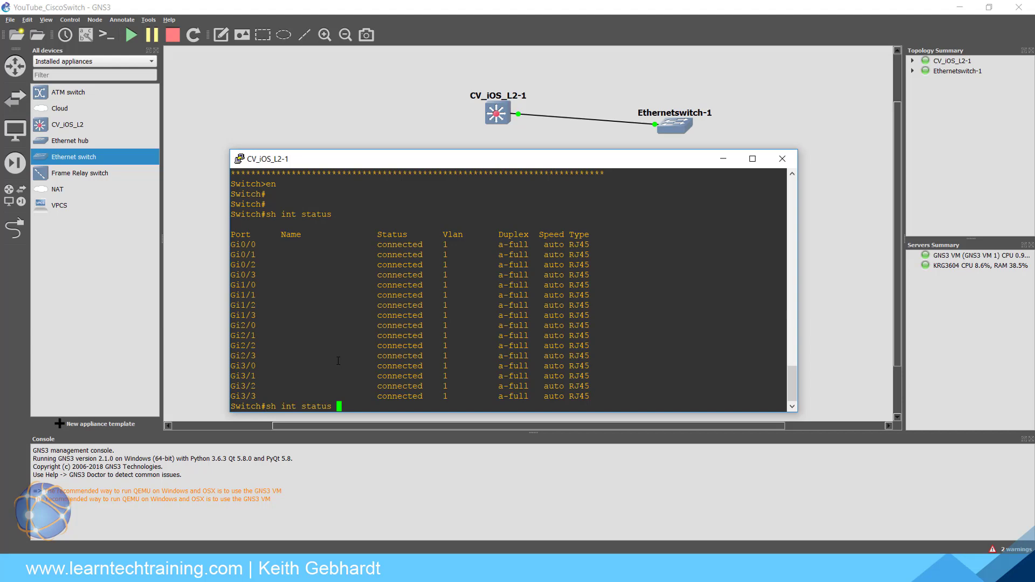
type("mod 3")
key("Return")
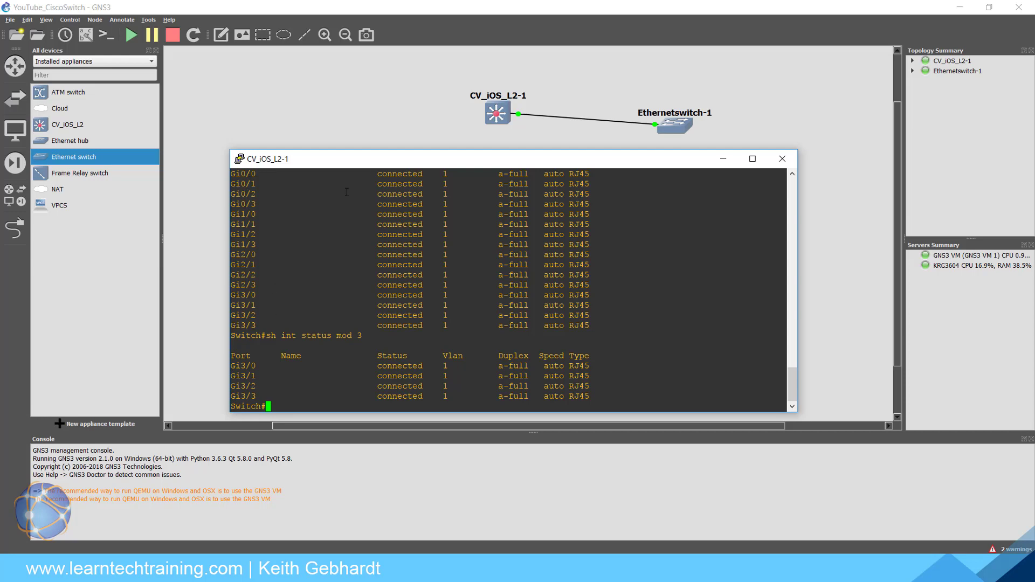
Draw a second link from CV_iOS_L2-1 port Gi0/7 to Ethernetswitch-1 port Ethernet1
left_click(91, 225)
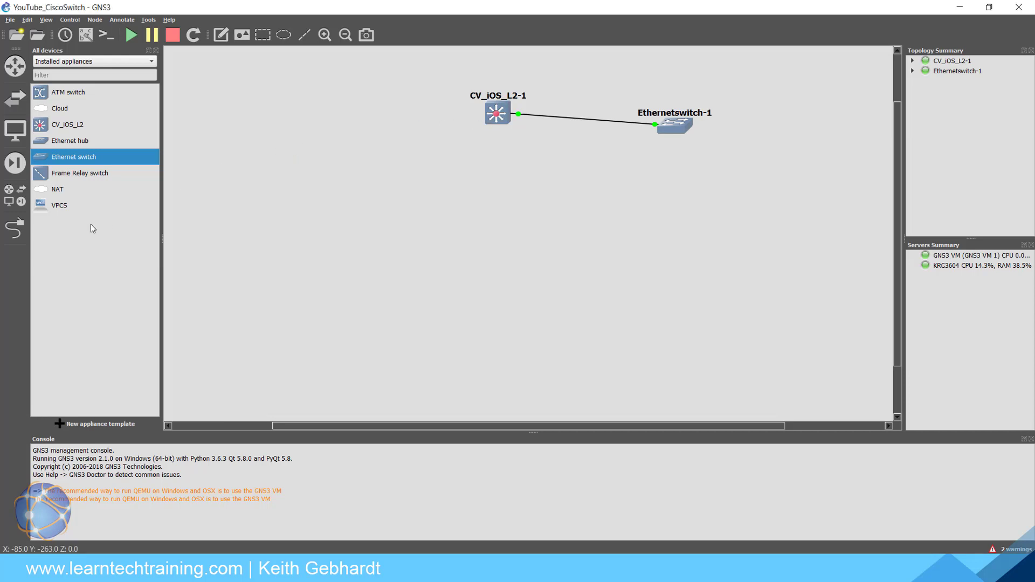
left_click(15, 229)
left_click(496, 114)
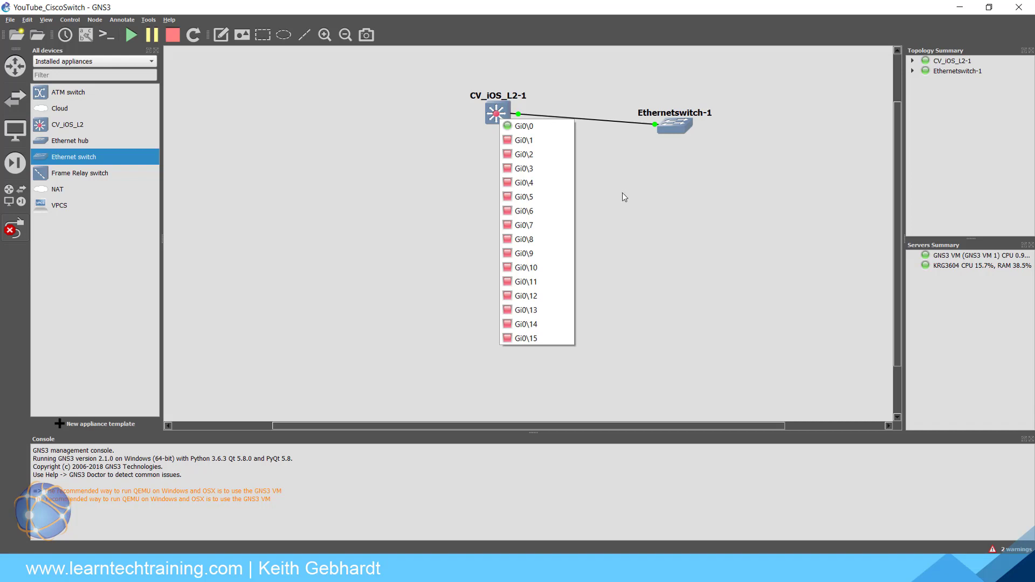
left_click(551, 230)
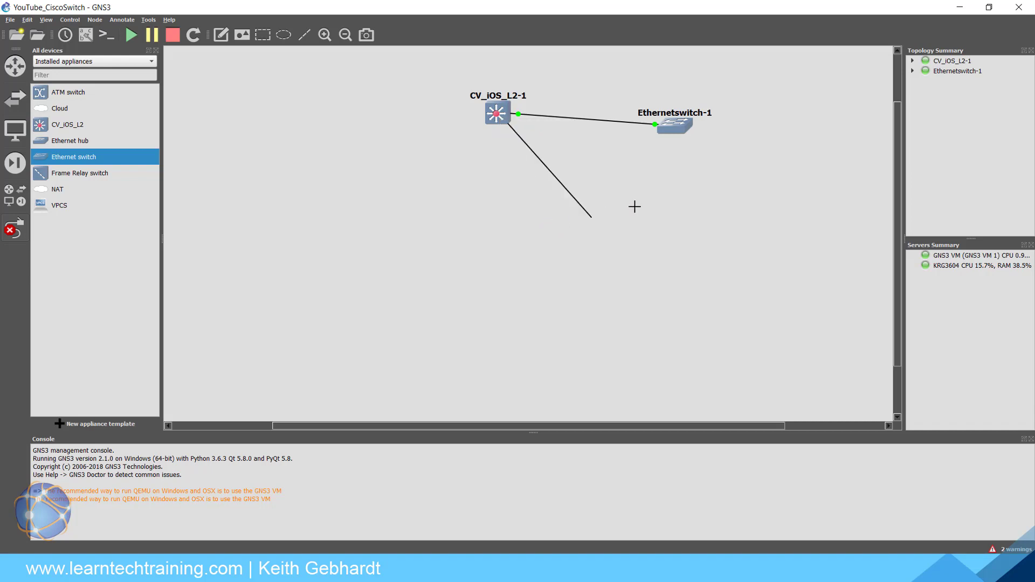
left_click(657, 125)
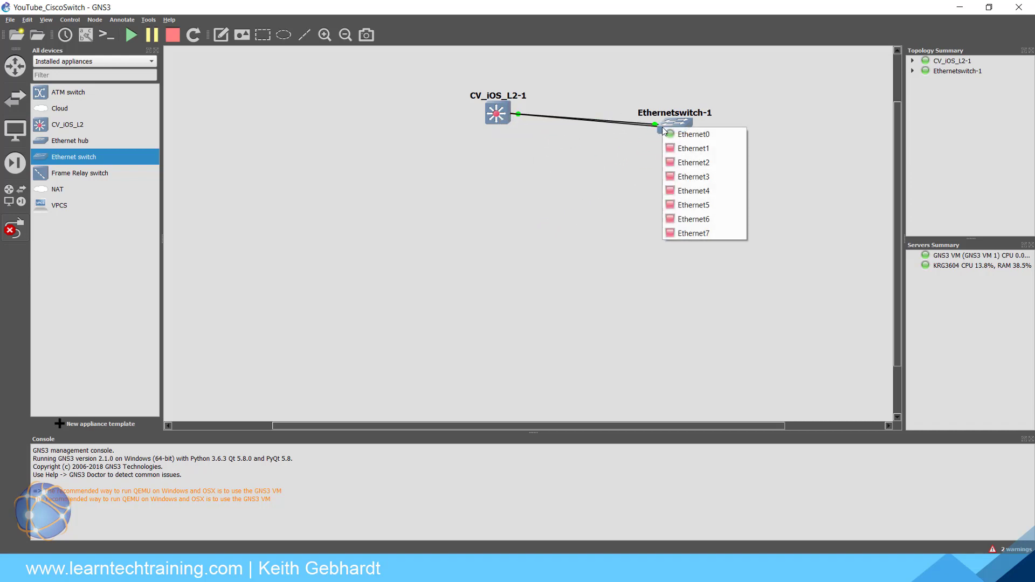
left_click(696, 147)
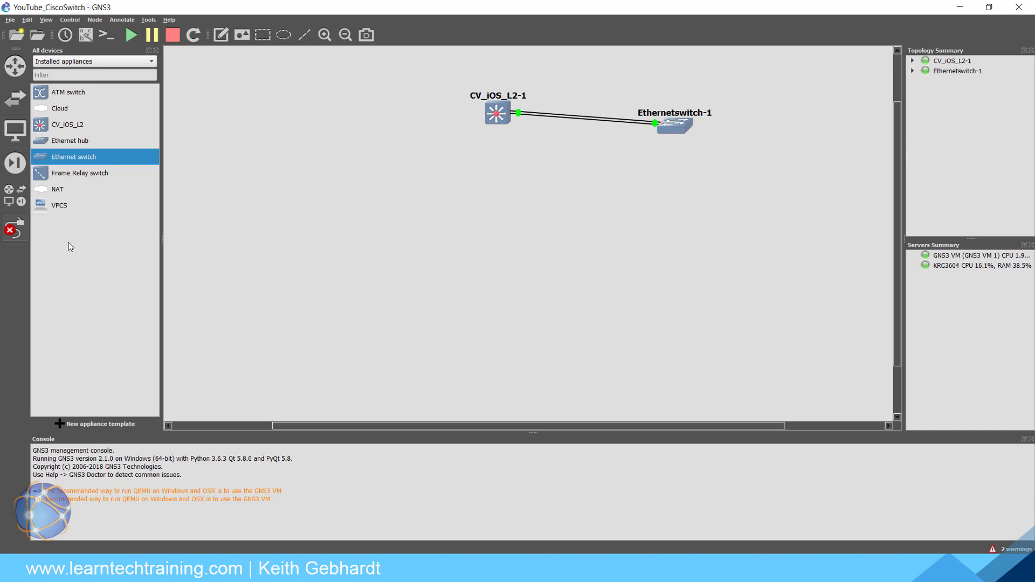
left_click(14, 228)
Open a console session to CV_iOS_L2-1 and position it beside the topology
right_click(496, 115)
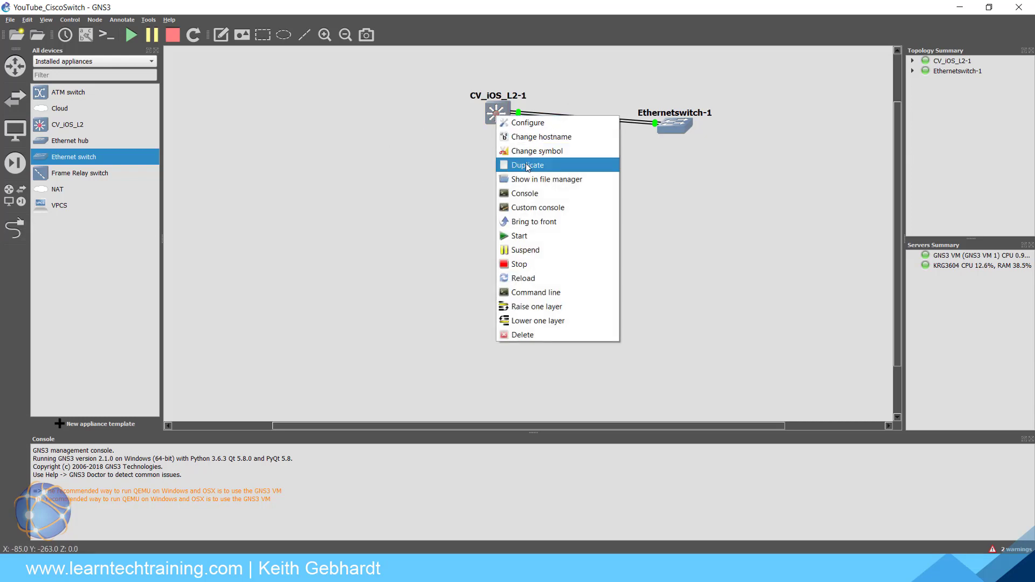
left_click(524, 193)
left_click_drag(365, 96, 413, 162)
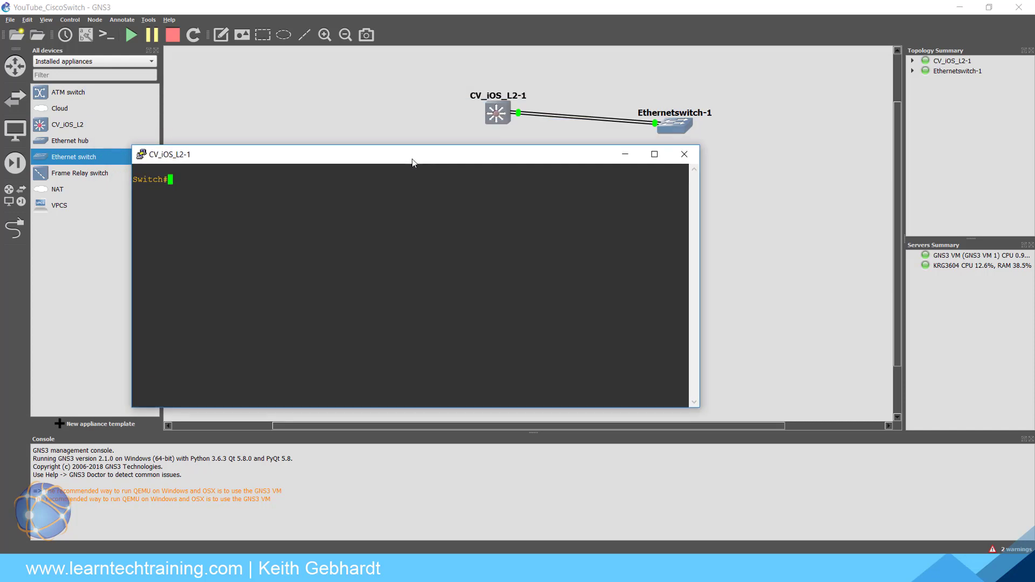
key("Return")
Under line con 0, apply logging synchronous, then exit back to global config
type("conf ")
type("t")
key("Return")
type("line con 0")
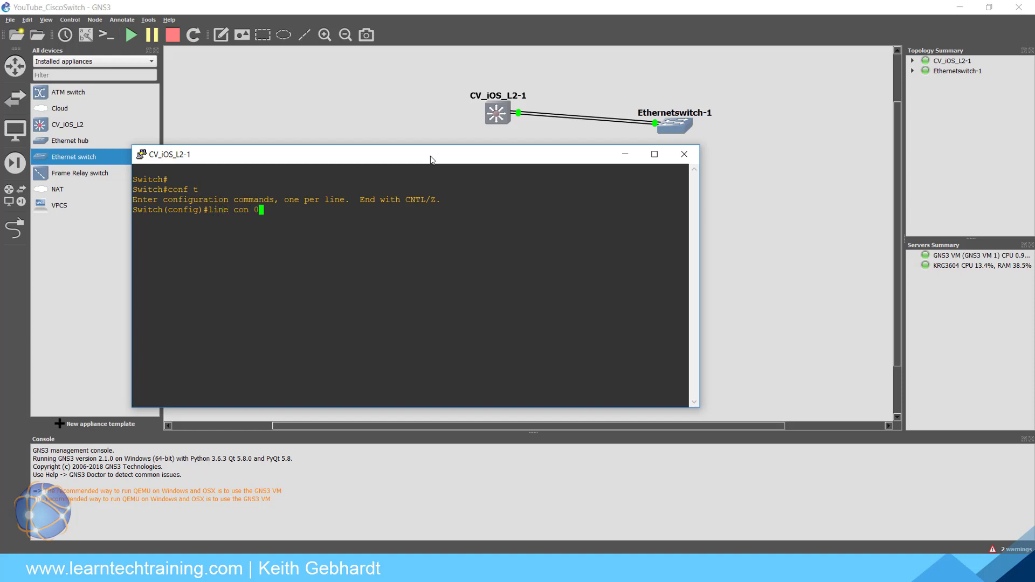
key("Return")
type("logging sy")
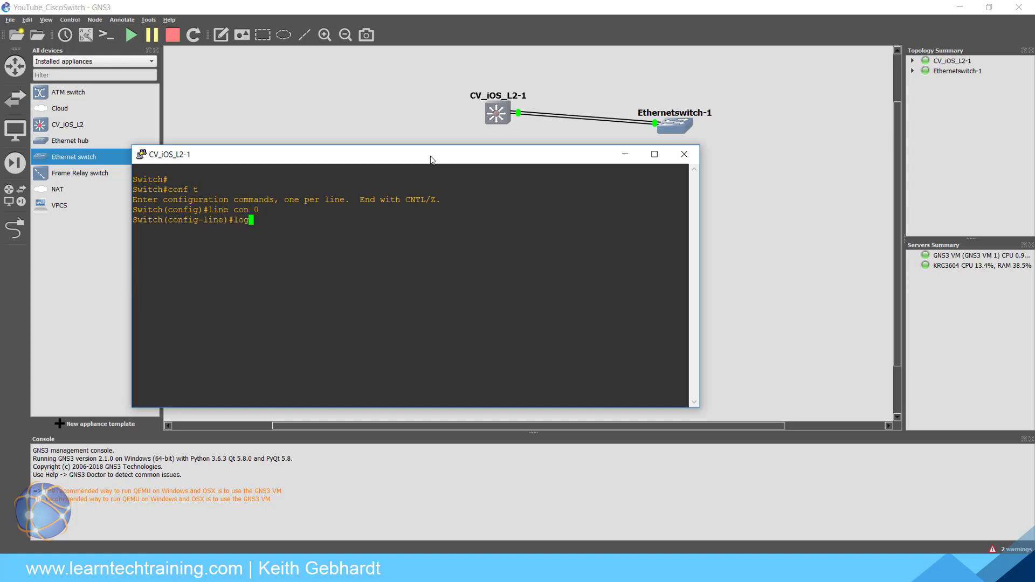
key("Tab")
key("Return")
type("exit")
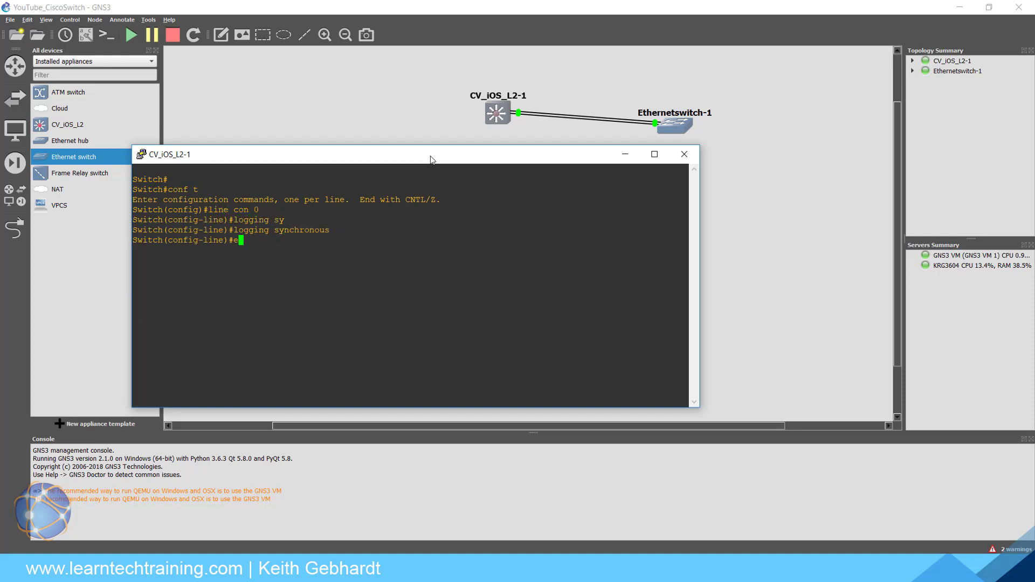
key("Return")
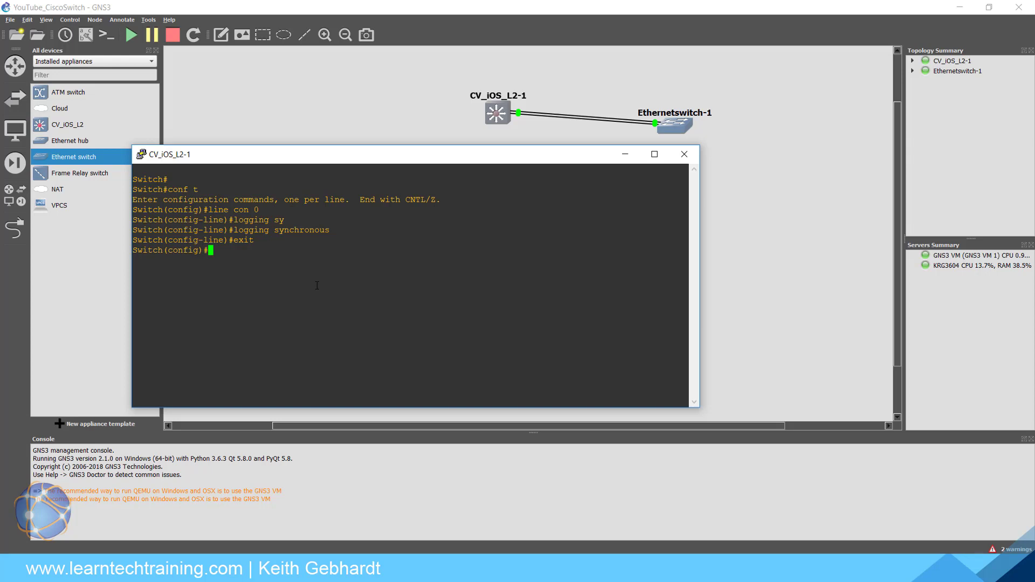
Enter interface g0/0 configuration and attempt switchport mode trunk
key("Return")
key("Return")
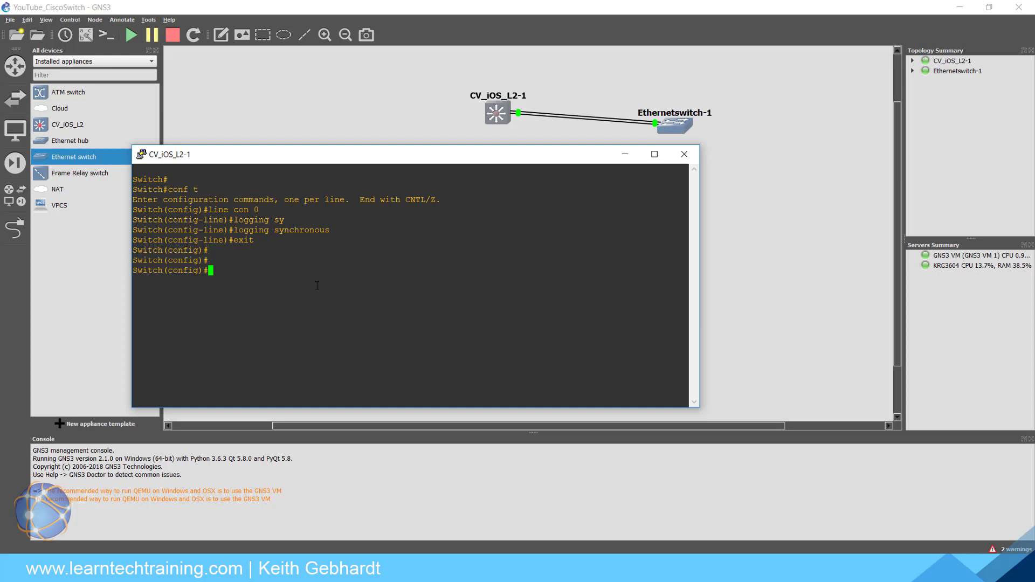
type("int g0/0")
key("Return")
type("sw mode trunk")
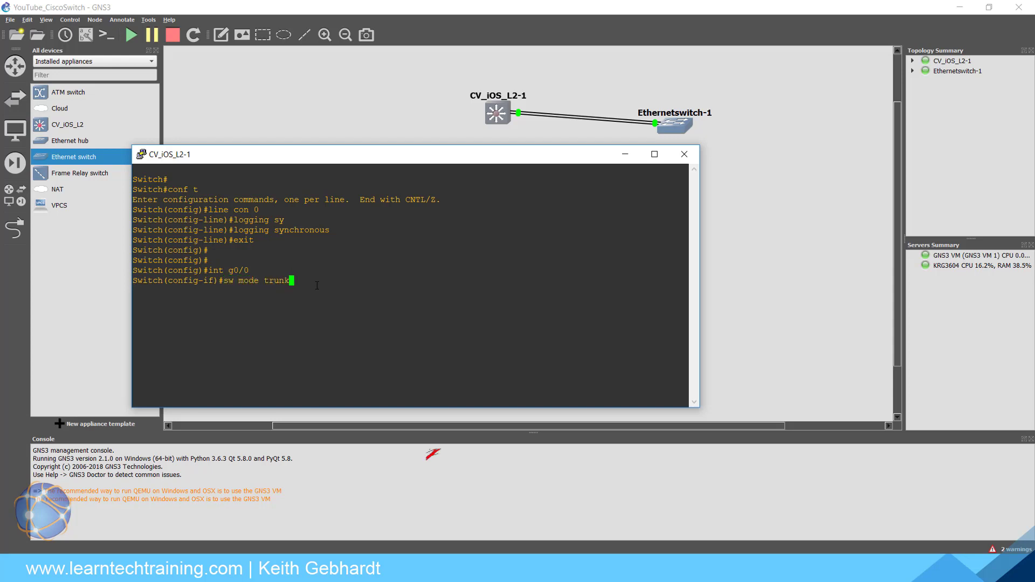
key("Return")
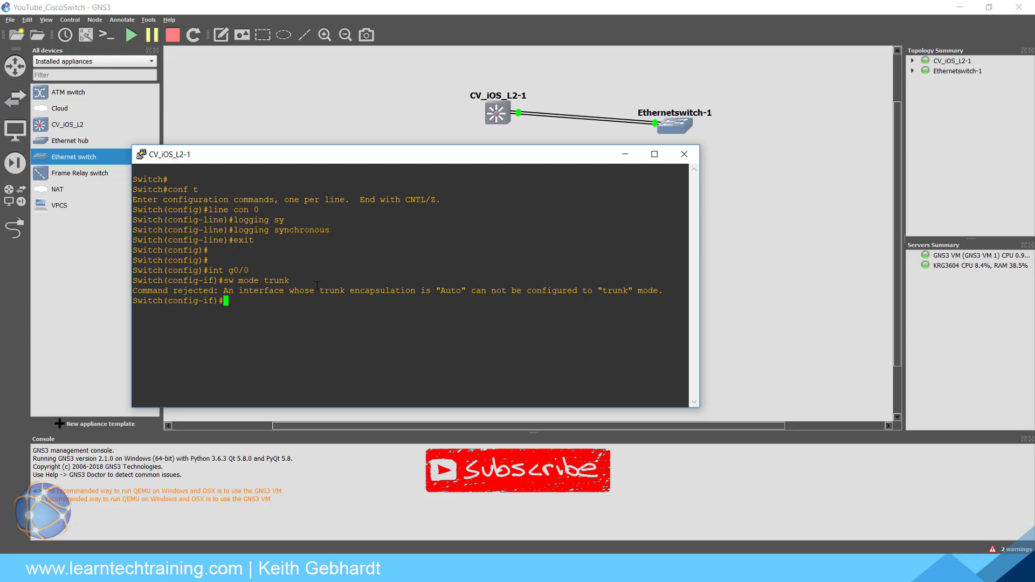
Set Gi0/0 trunk encapsulation to dot1q, then switchport mode trunk
type("sw")
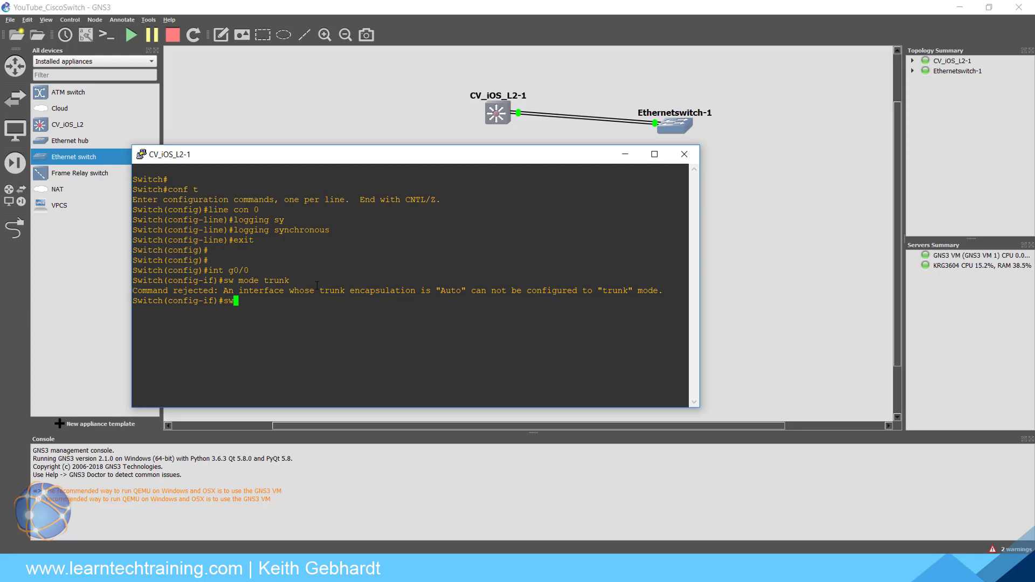
type(" trunk en")
key("Tab")
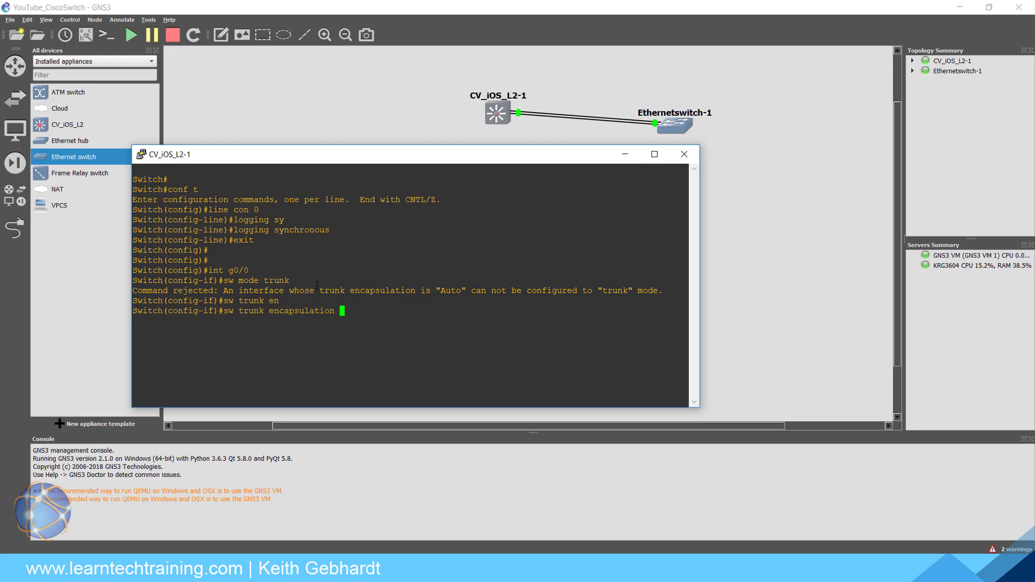
type("802")
key("Tab")
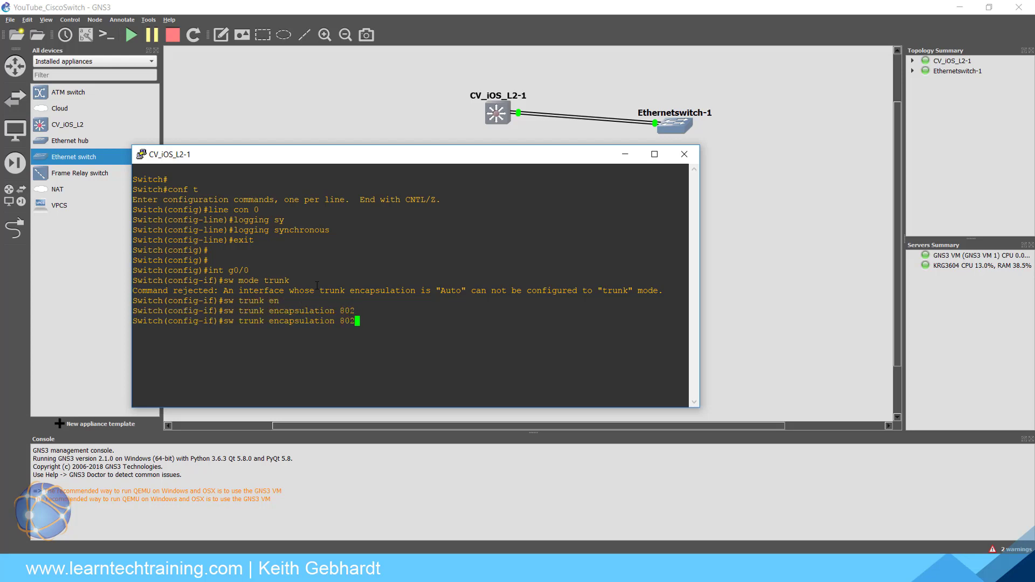
type(".1q?")
key("BackSpace")
key("BackSpace")
key("BackSpace")
key("BackSpace")
key("BackSpace")
key("BackSpace")
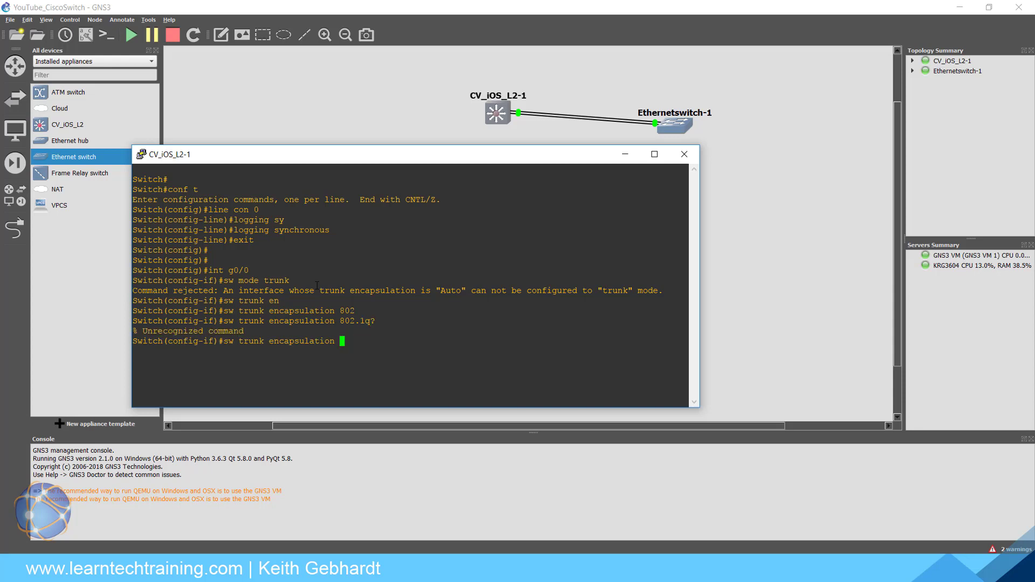
type("?dot1q")
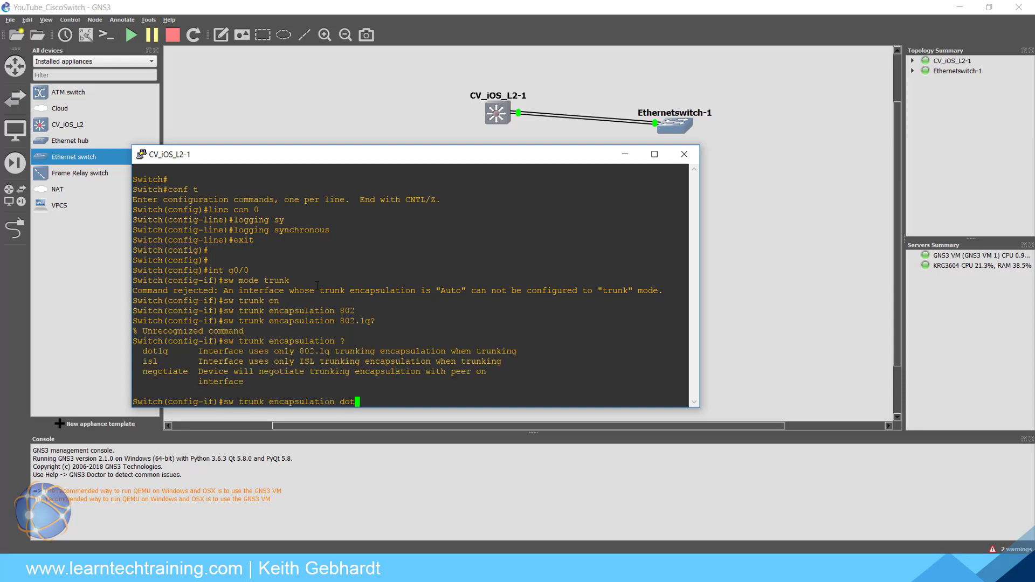
key("Return")
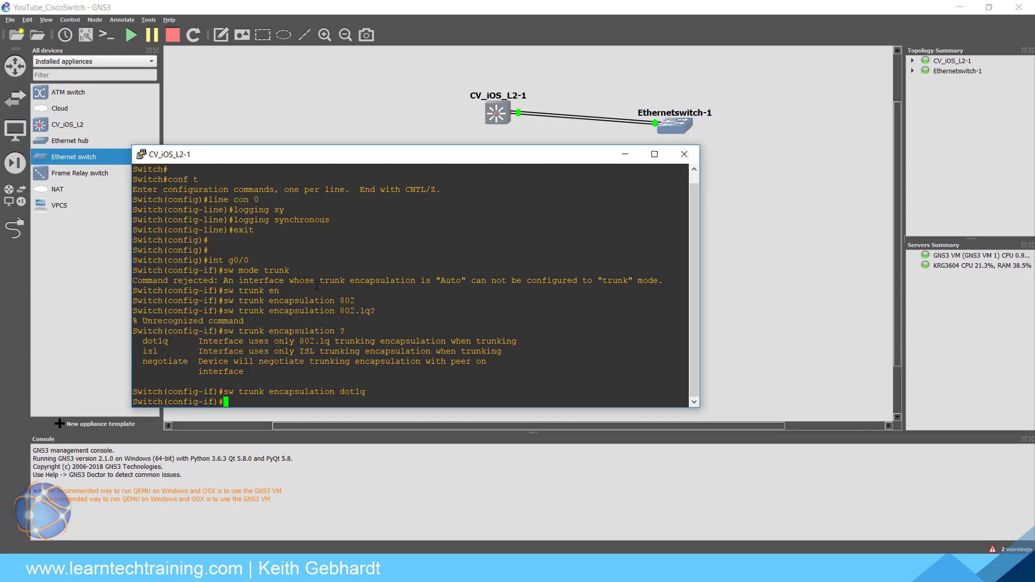
type("sw mode trunk")
key("Return")
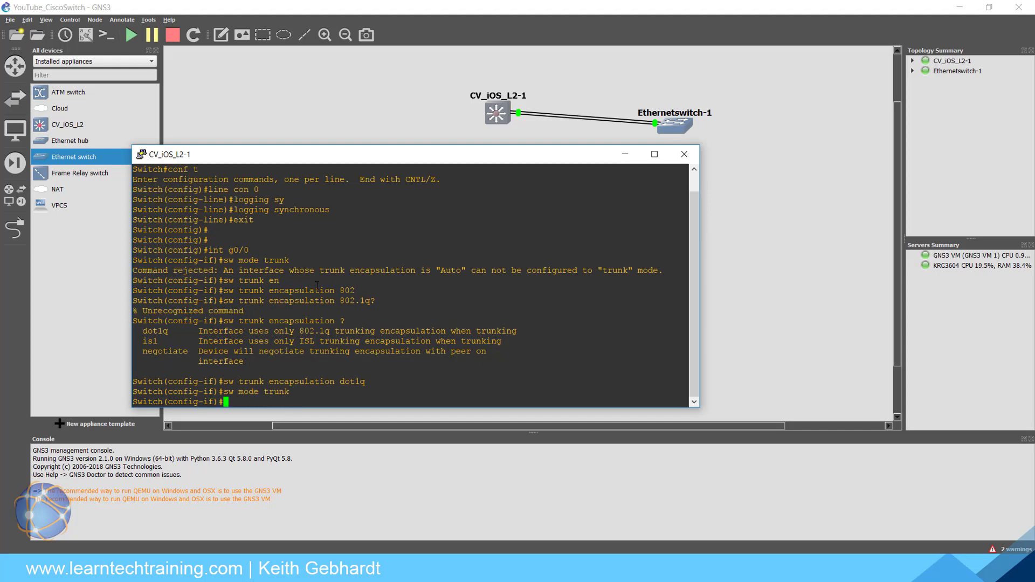
Exit interface configuration and display the running configuration of Gi0/0
type("exit")
key("Return")
type("do")
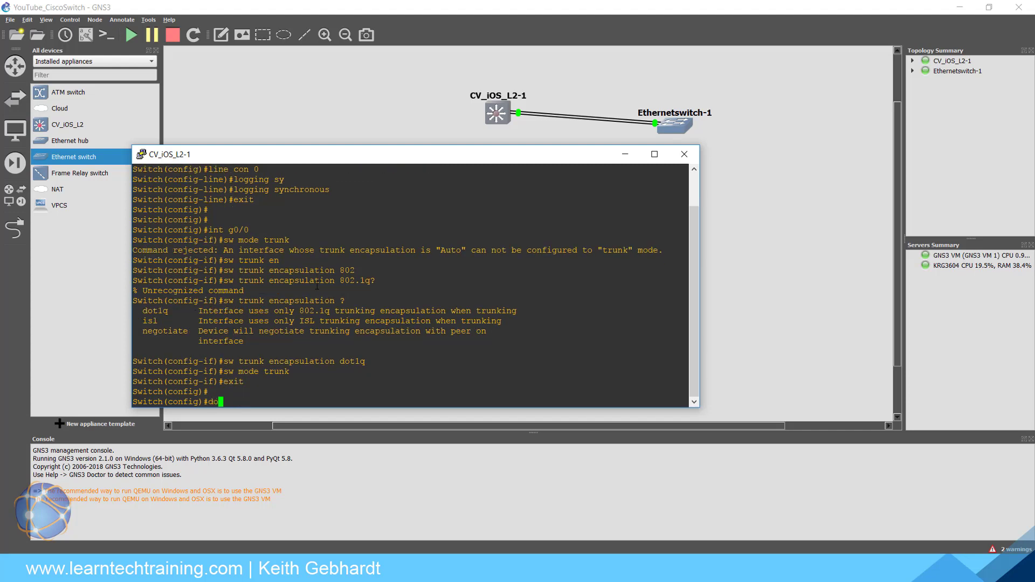
type(" sh int status")
key("BackSpace")
key("BackSpace")
key("BackSpace")
key("BackSpace")
key("BackSpace")
key("BackSpace")
key("BackSpace")
key("BackSpace")
key("BackSpace")
key("BackSpace")
key("BackSpace")
key("BackSpace")
key("BackSpace")
type("sh run int g0/0")
key("Return")
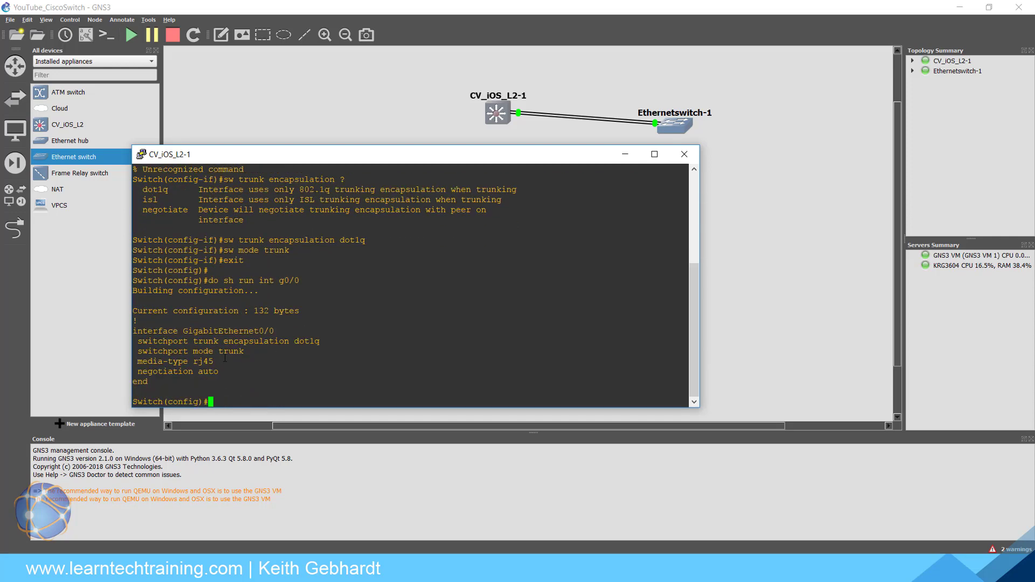
Highlight the interface, dot1q and negotiation auto lines in the console output
left_click_drag(323, 341, 199, 351)
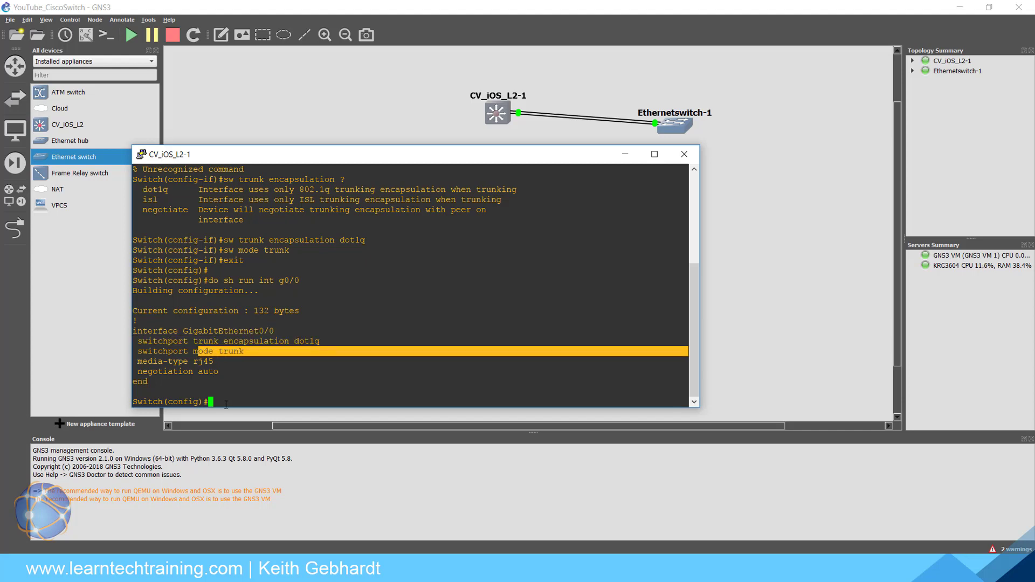
left_click(220, 381)
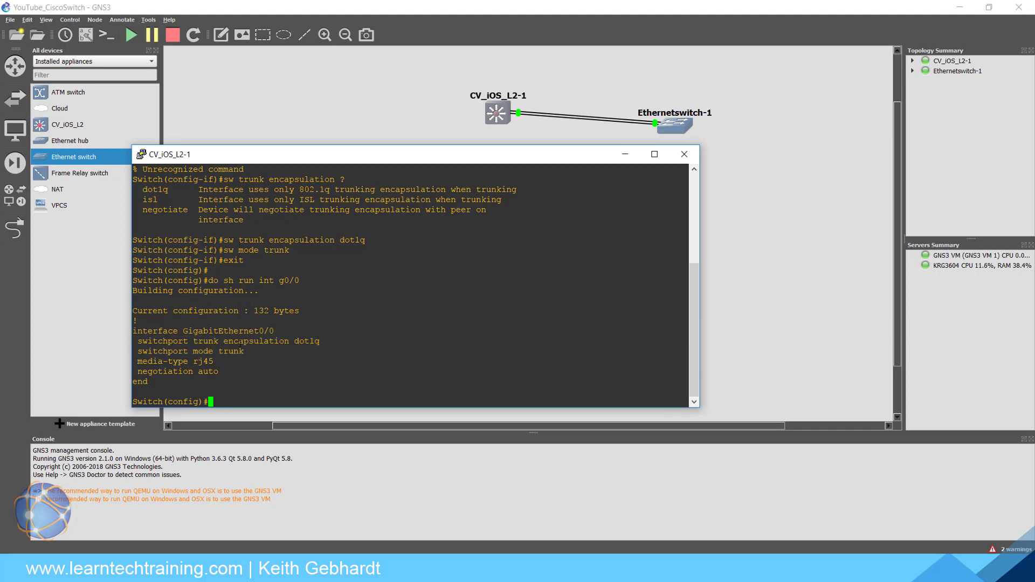
left_click_drag(220, 371, 132, 372)
left_click(241, 403)
left_click_drag(218, 372, 203, 372)
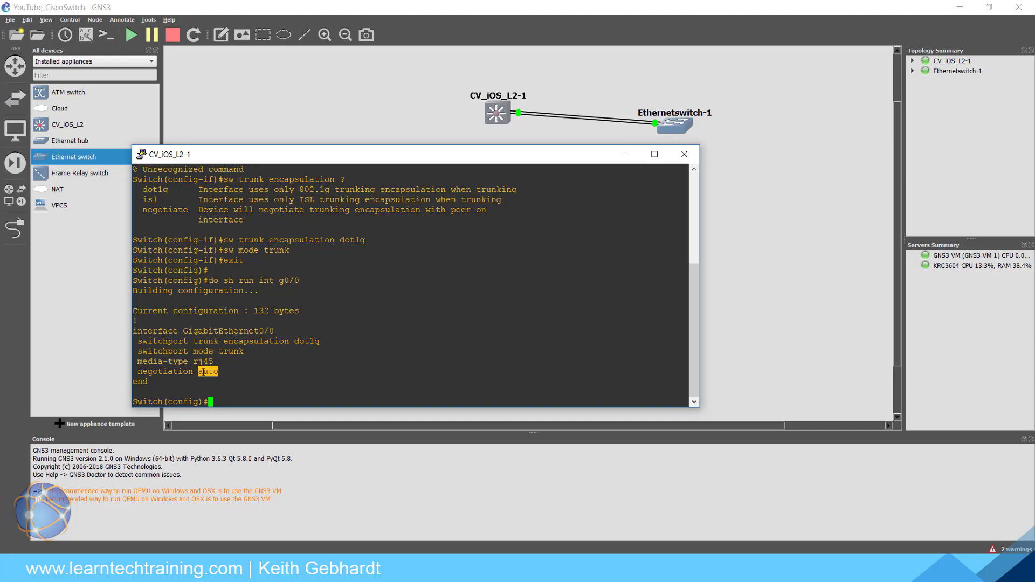
left_click(223, 398)
Apply no negotiation auto on interface g0/0
type("int g0/0")
key("Return")
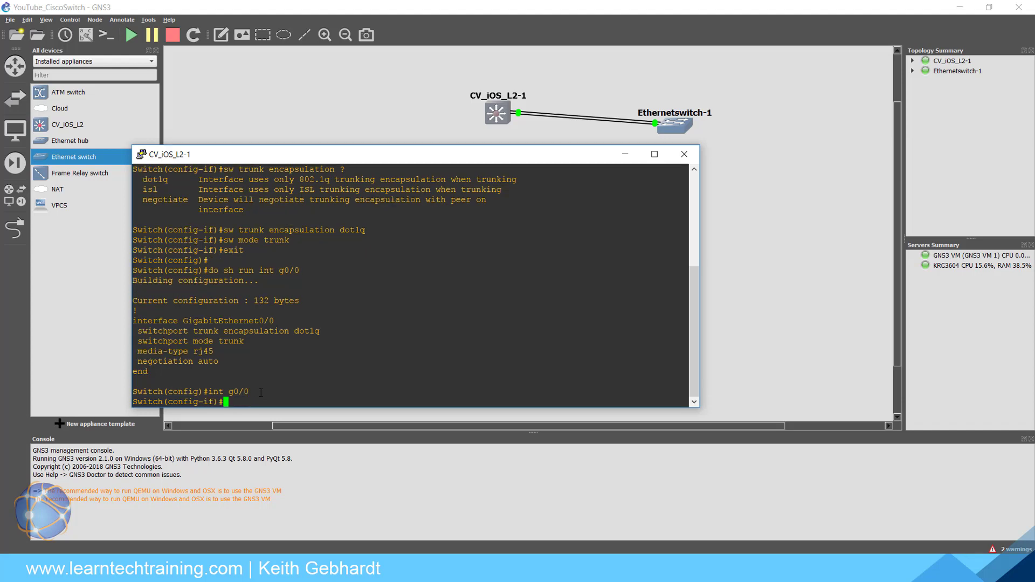
type("no negot")
key("Tab")
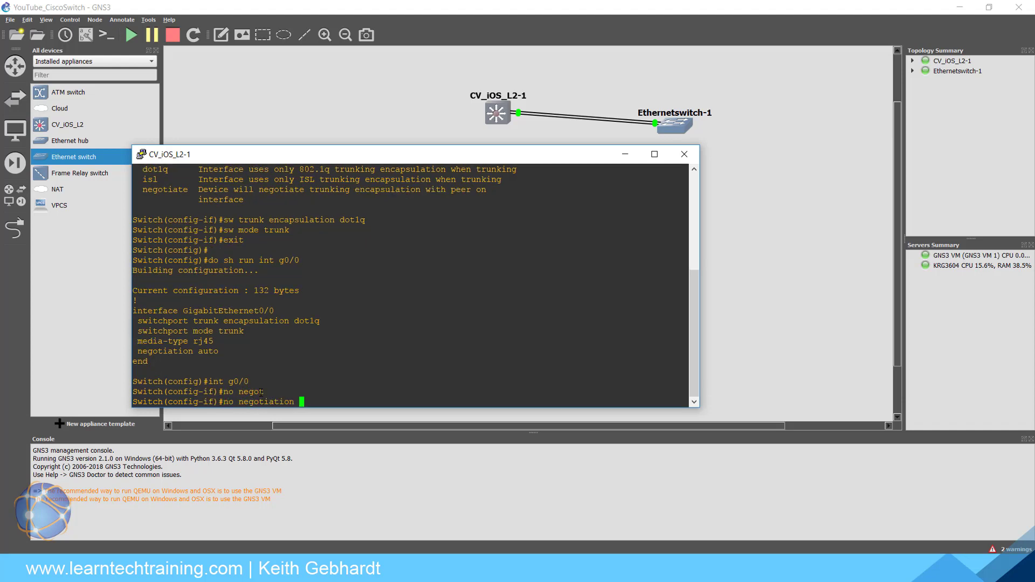
type("auto")
key("Return")
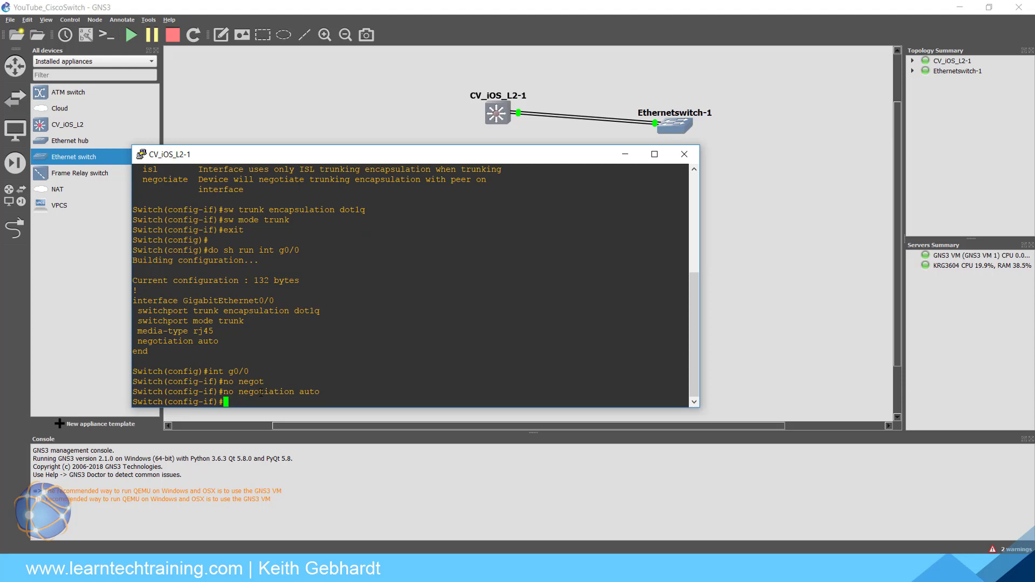
Run do sh run int g0/0 to confirm no negotiation auto is applied
type("do sh int")
key("BackSpace")
key("BackSpace")
key("BackSpace")
key("BackSpace")
type("run int g0/0")
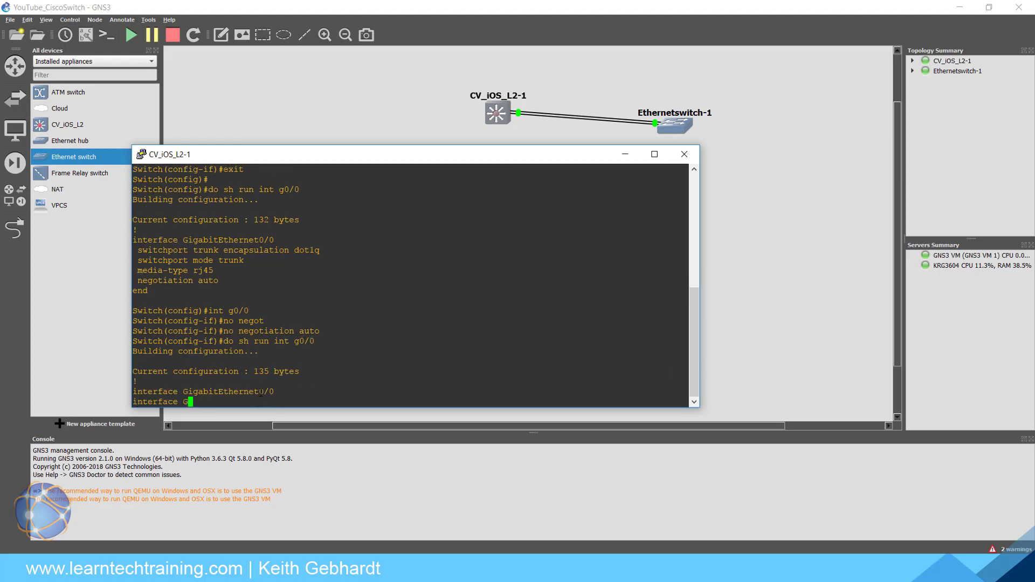
key("Return")
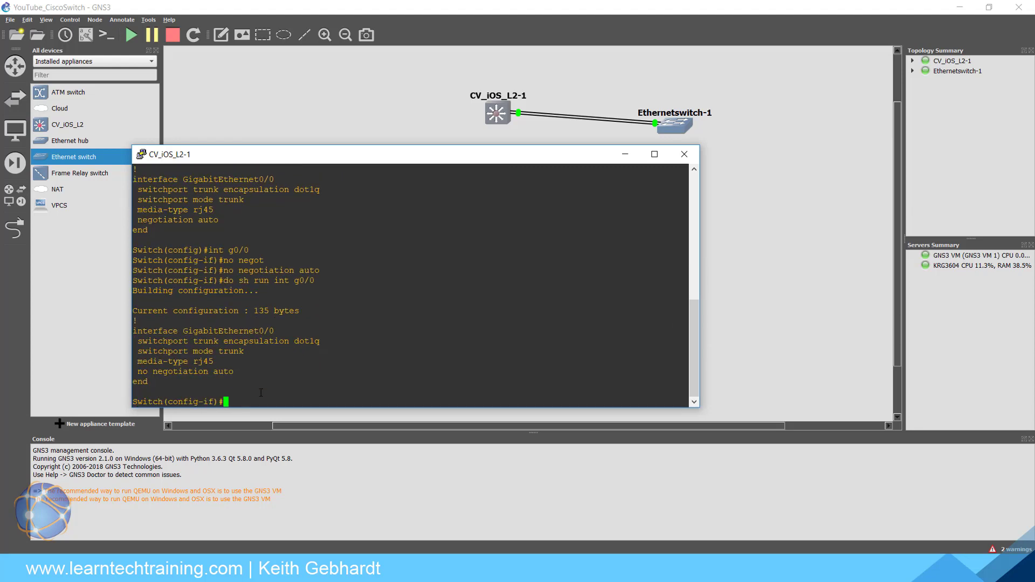